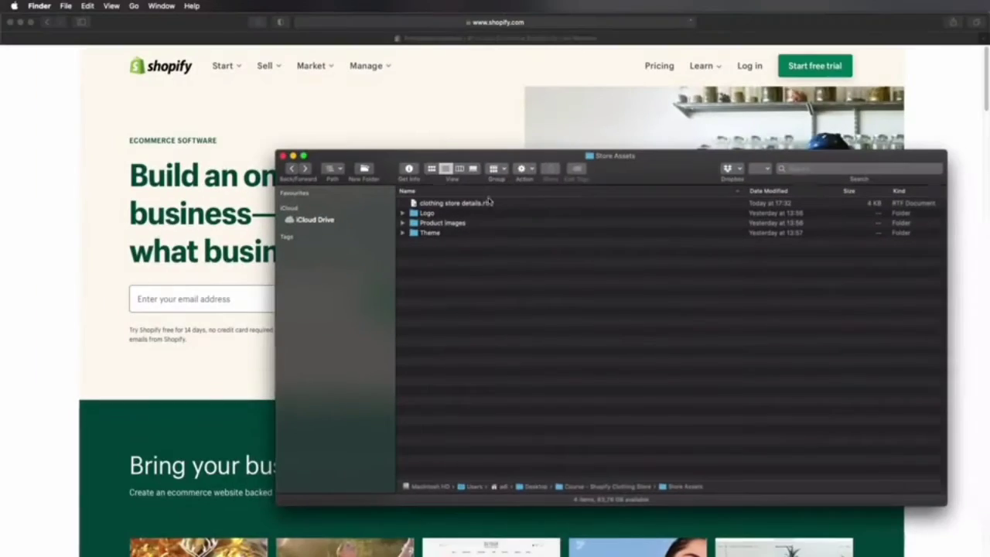
Step: Open clothing store details.rtf from the Store Assets folder and read the company introduction and motto paragraphs
double_click(492, 203)
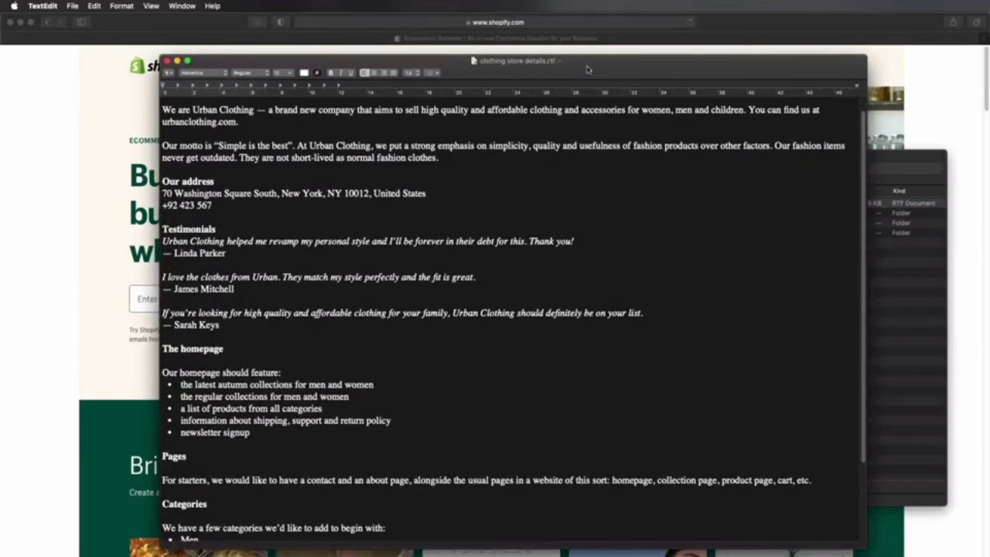
left_click_drag(588, 70, 618, 35)
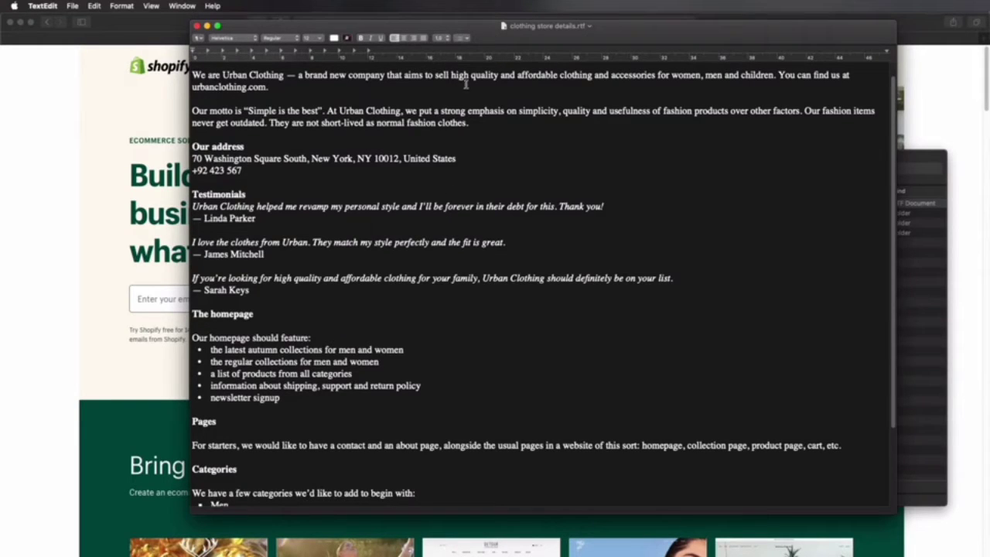
triple_click(285, 76)
left_click(497, 94)
triple_click(194, 110)
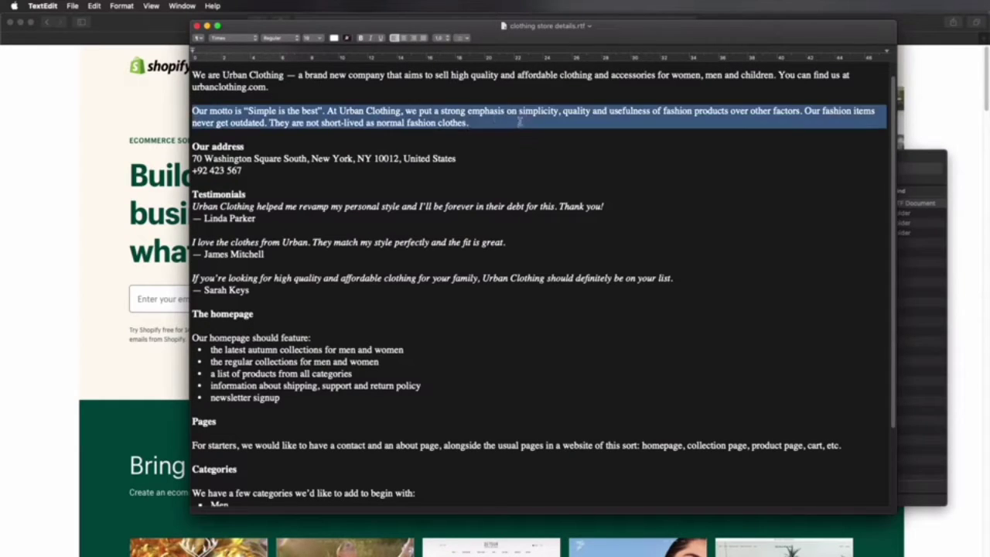
left_click(493, 125)
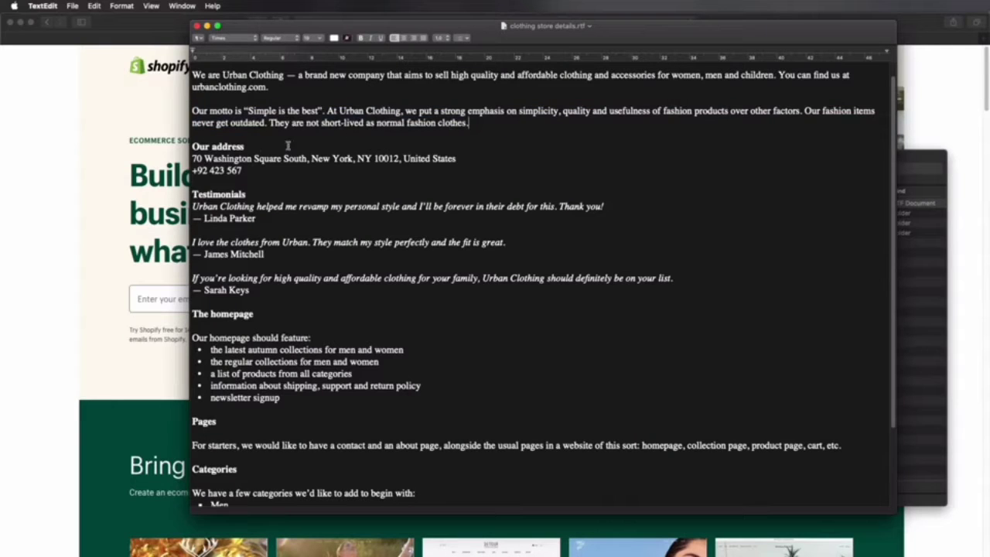
Step: Review the testimonials, homepage requirements, pages and categories in the clothing store details document
left_click_drag(193, 193, 283, 294)
left_click(283, 294)
scroll(299, 303, "down", 5)
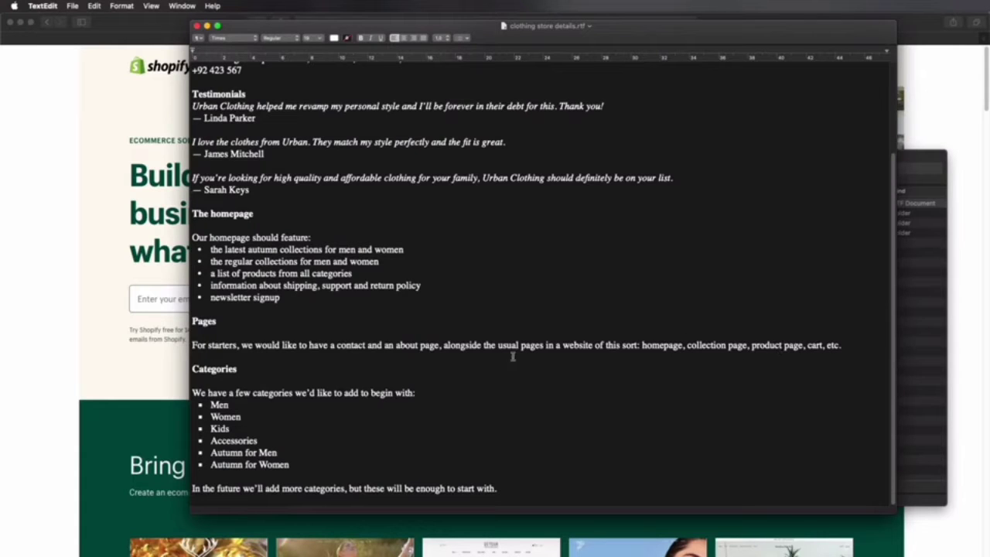
left_click_drag(224, 382, 324, 462)
left_click(326, 460)
scroll(391, 246, "up", 3)
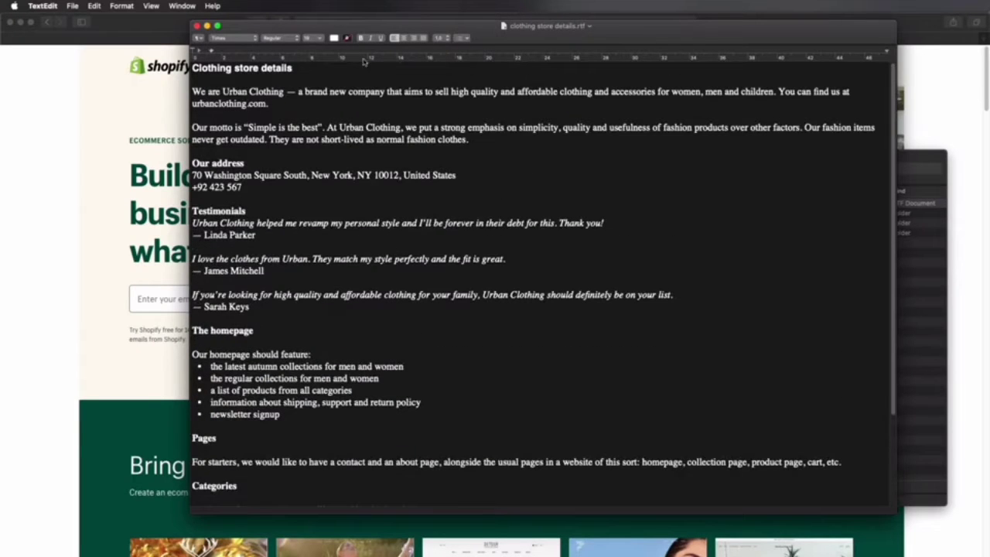
left_click(924, 297)
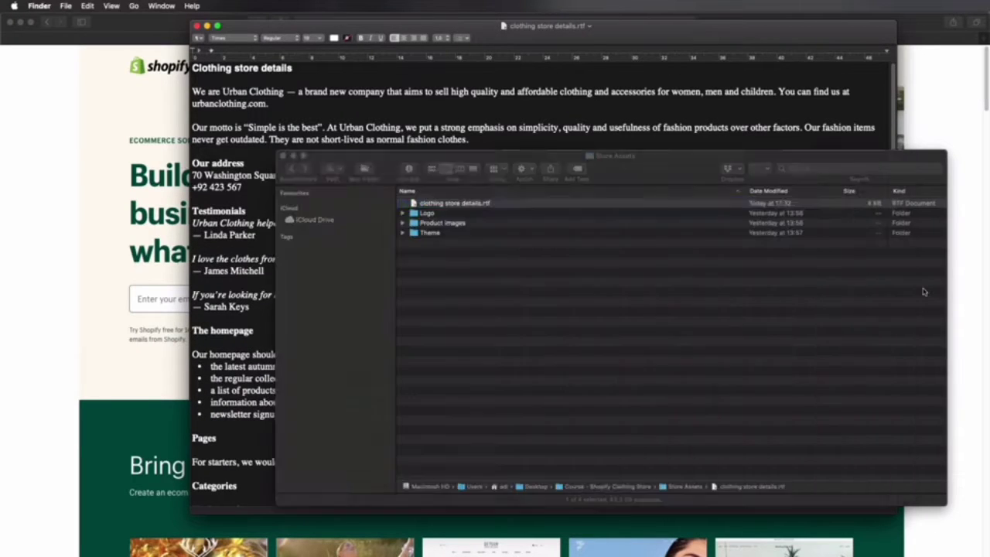
double_click(459, 215)
left_click(469, 213)
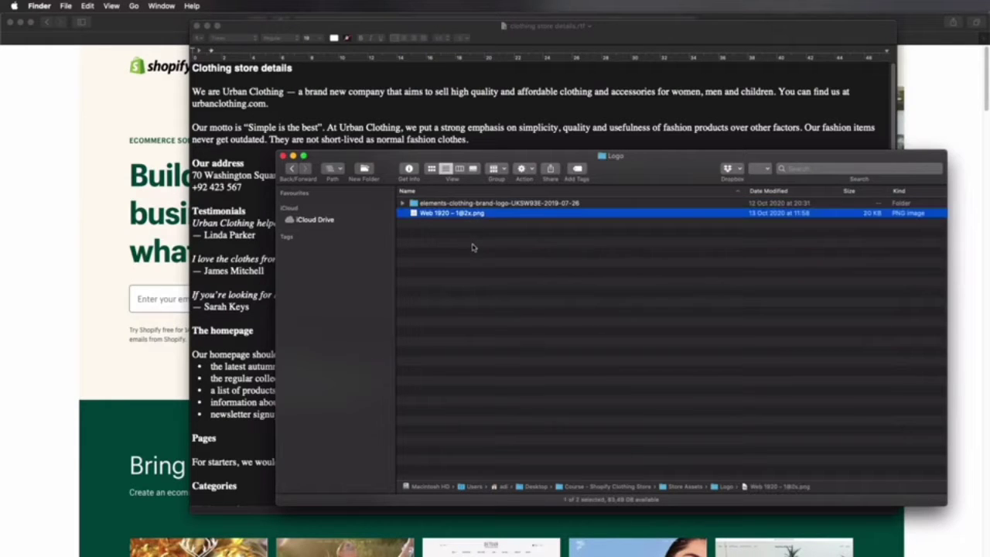
key("space")
key("space")
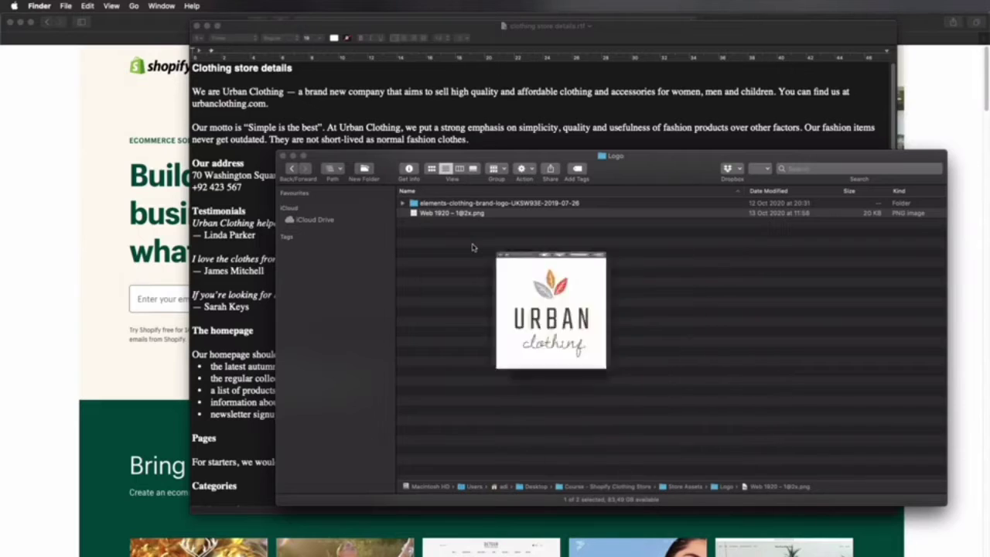
key("super+bracketleft")
double_click(469, 232)
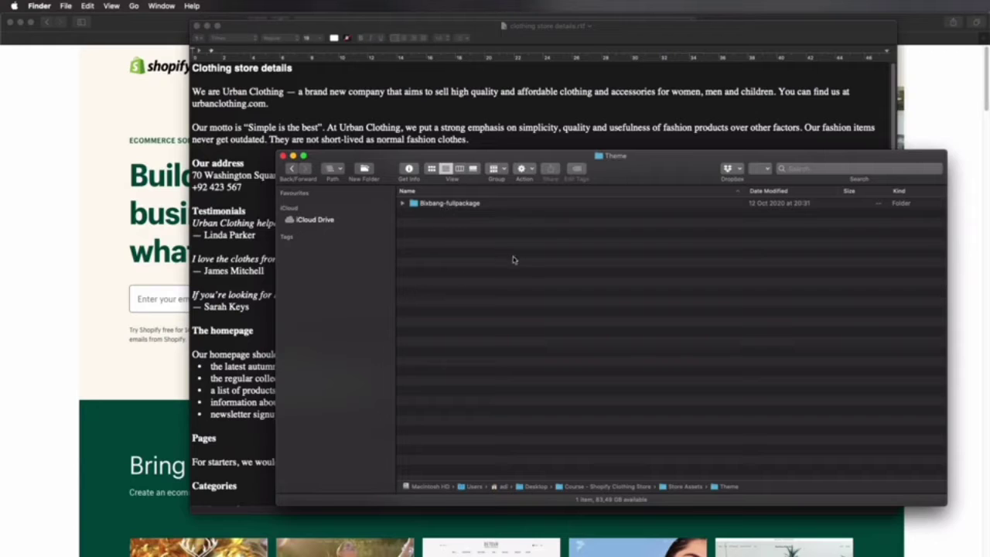
key("super+bracketleft")
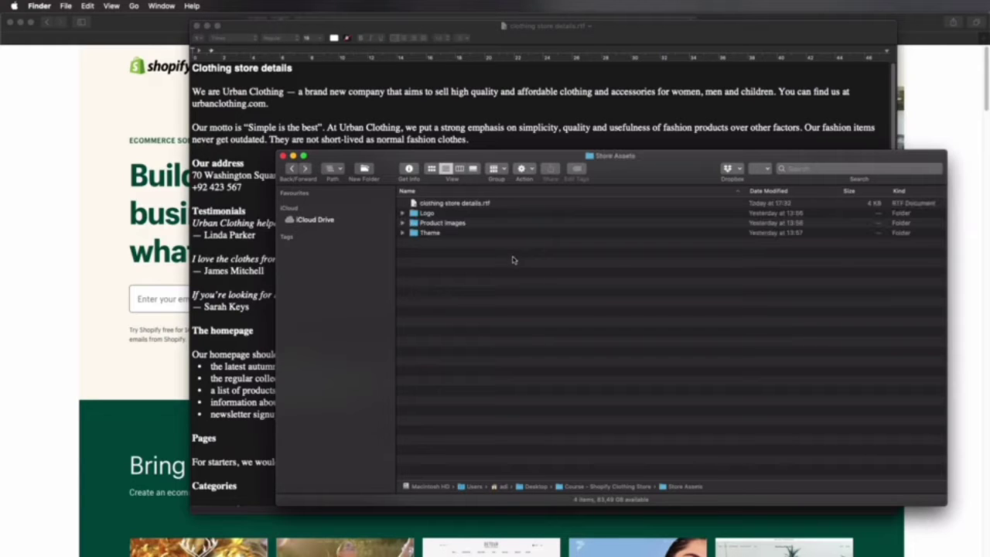
Step: Preview the two watch photos in the Classic wristwatch folder under Product images, Accessories
double_click(464, 223)
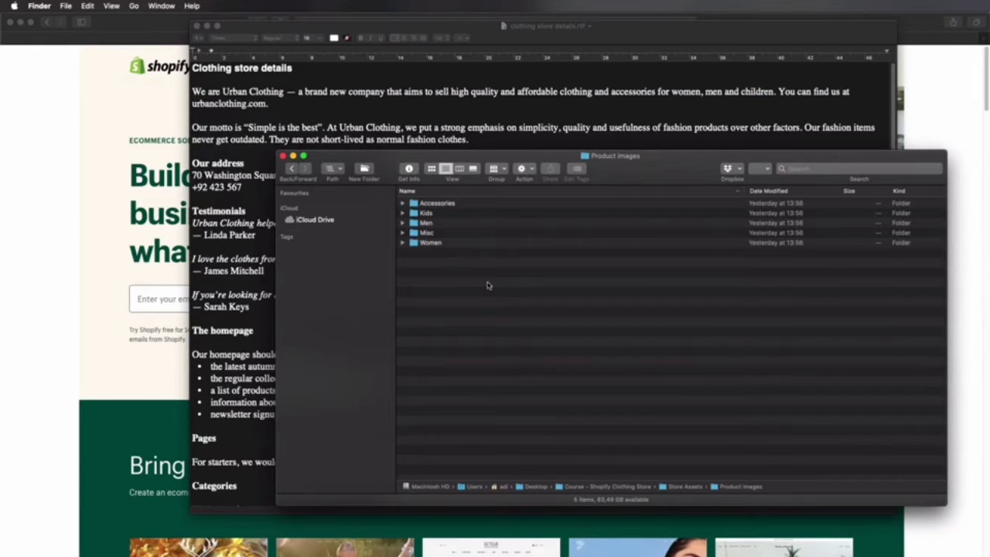
double_click(455, 204)
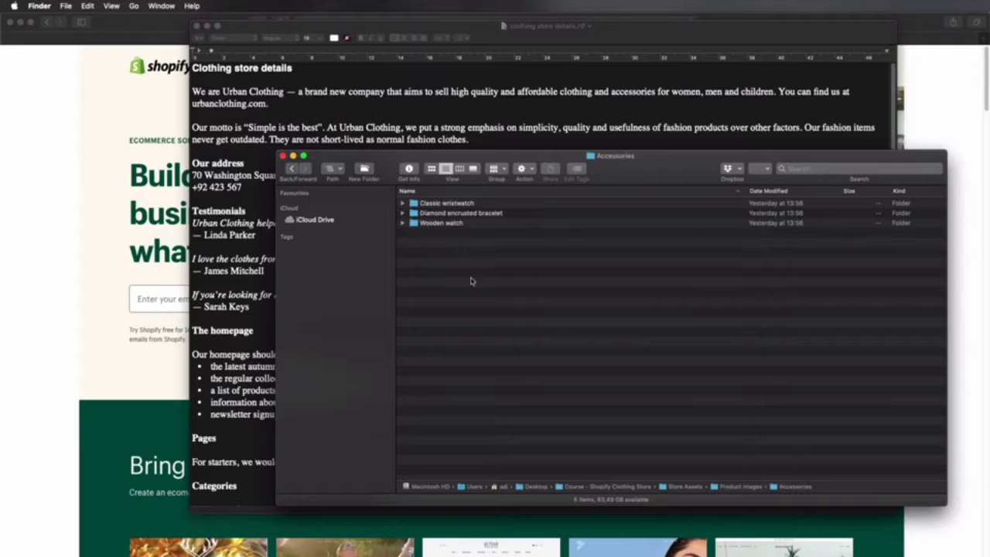
double_click(461, 203)
left_click(469, 215)
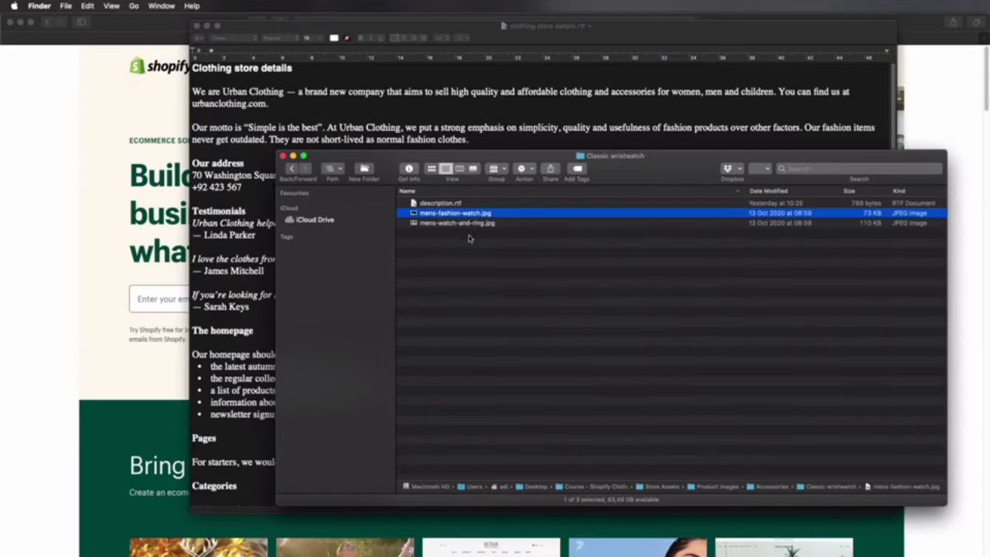
key("space")
key("Down")
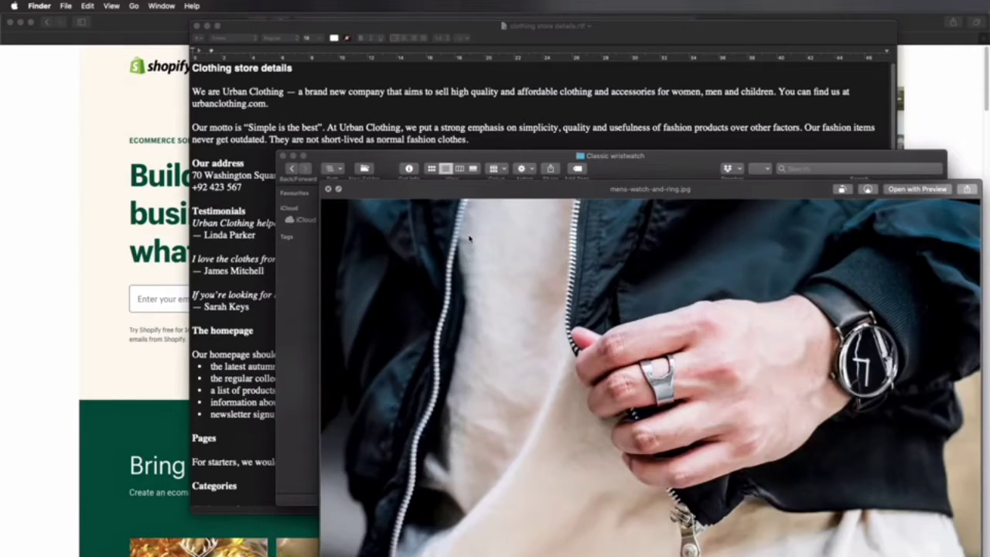
key("space")
Step: Preview the Classic wristwatch's description.rtf and return to the Accessories folder
key("Up")
key("Up")
key("space")
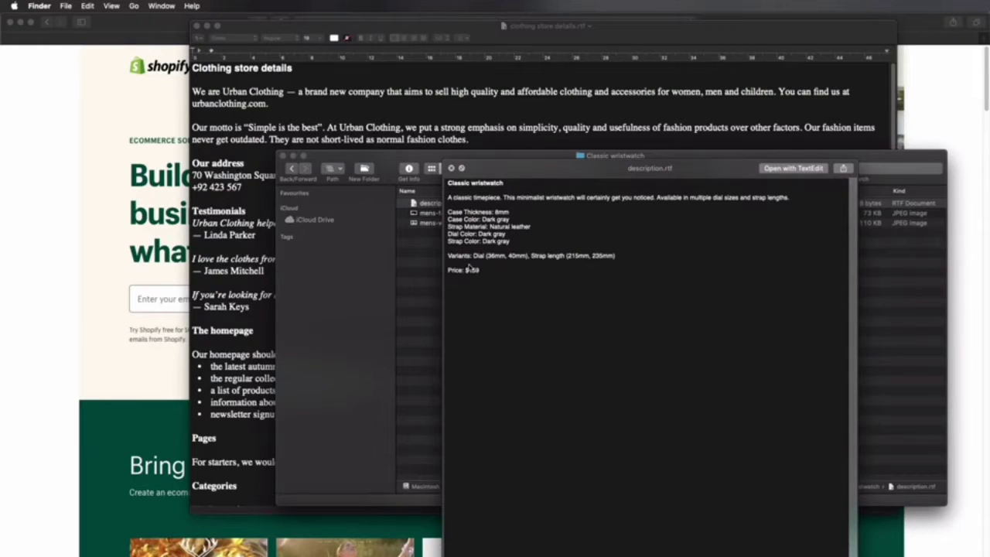
key("space")
key("super+Up")
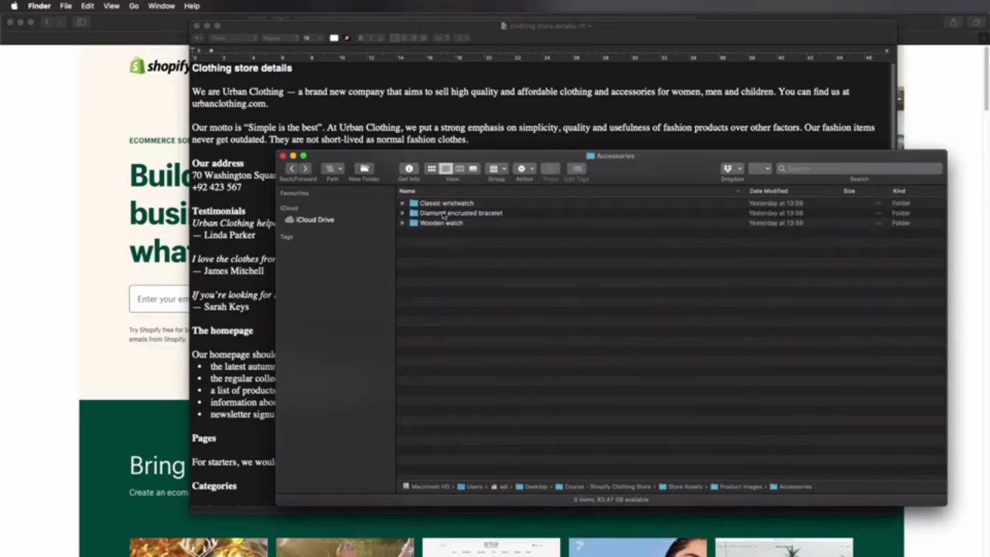
Step: Preview the description and photos in the Diamond encrusted bracelet folder, and go back up to Product images
left_click(459, 215)
double_click(459, 215)
left_click(460, 204)
key("space")
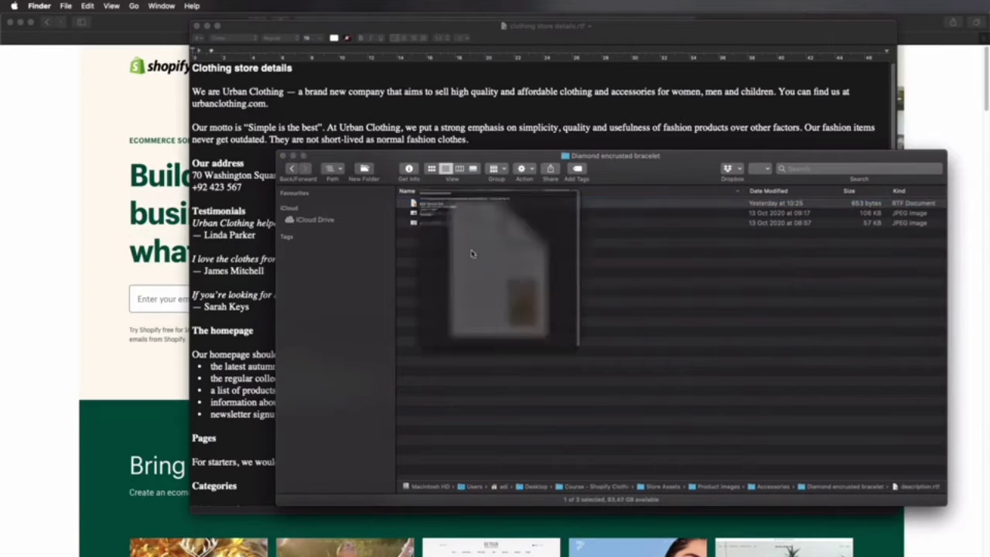
key("space")
left_click(473, 224)
key("space")
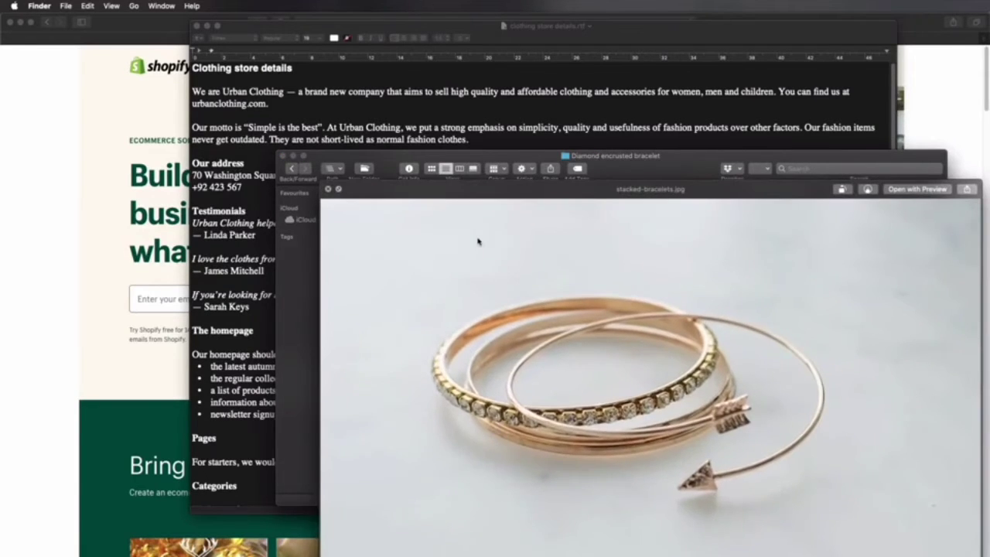
key("Up")
key("space")
left_click(519, 291)
key("super+Up")
key("super+Up")
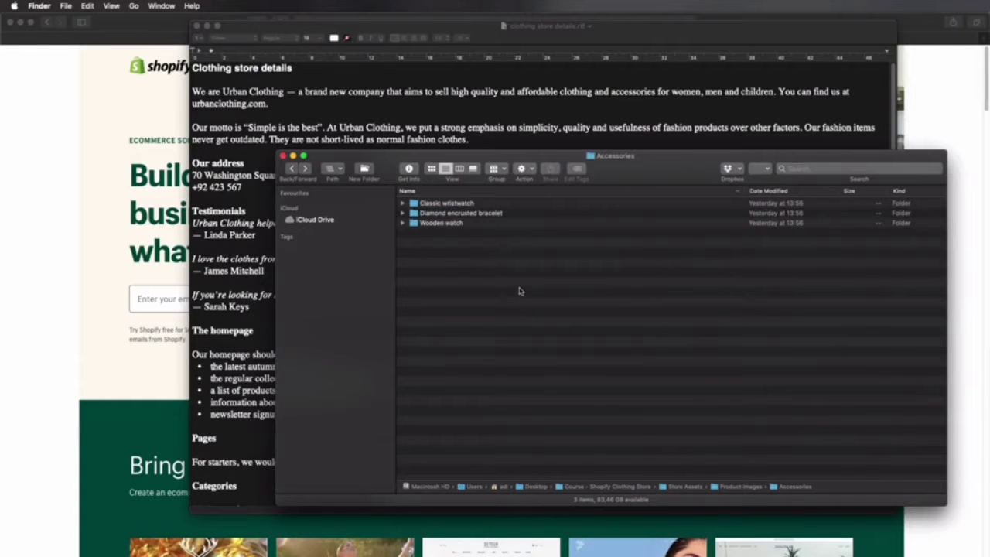
Step: Preview the photos in the Women category's Leather jacket folder and return to Product images
double_click(447, 245)
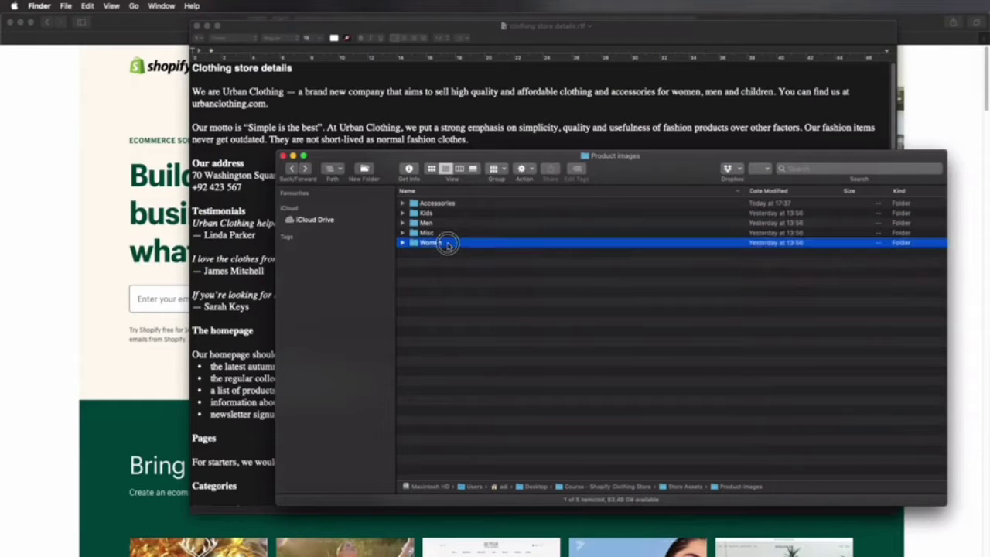
double_click(454, 211)
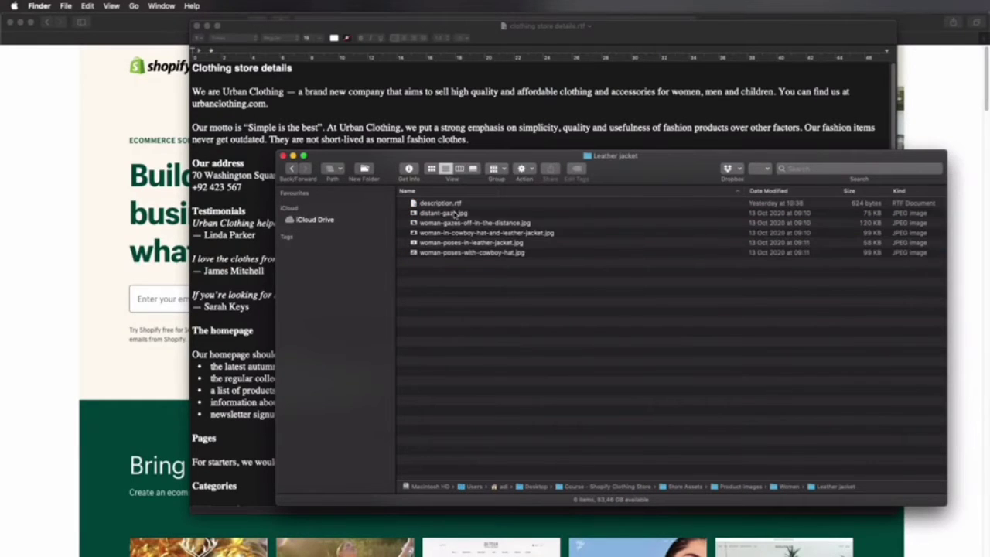
left_click(455, 212)
key("space")
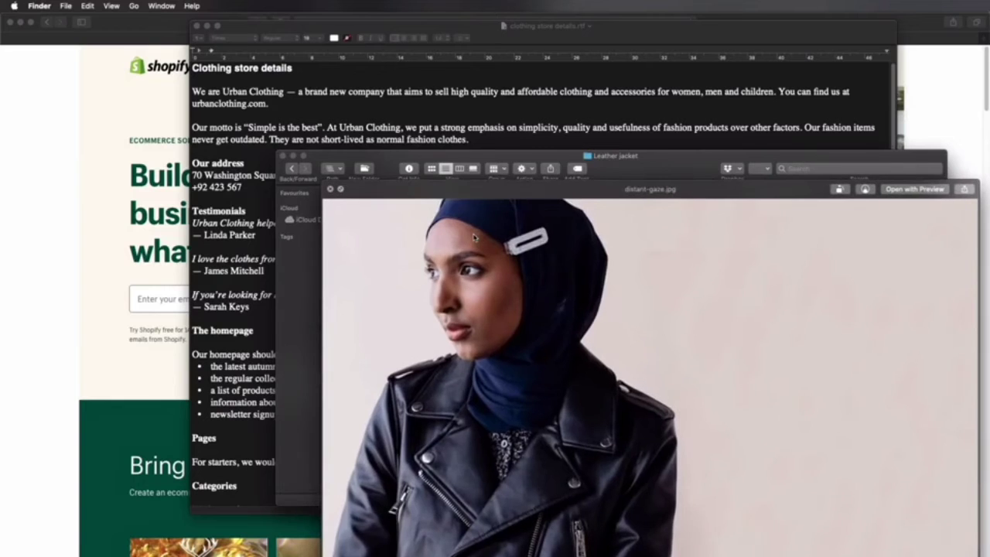
key("Down")
key("Down")
key("Down")
key("Down")
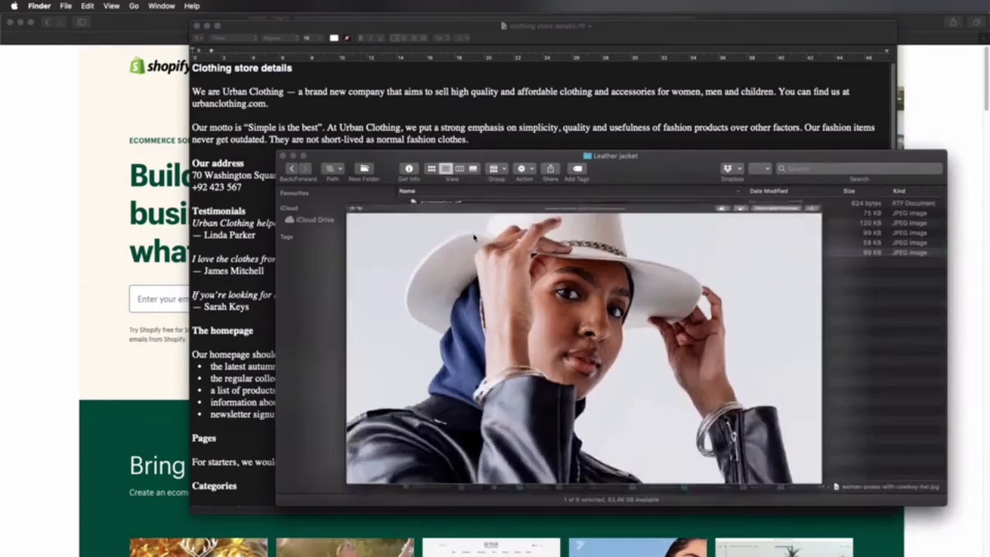
key("space")
left_click(492, 317)
key("super+bracketleft")
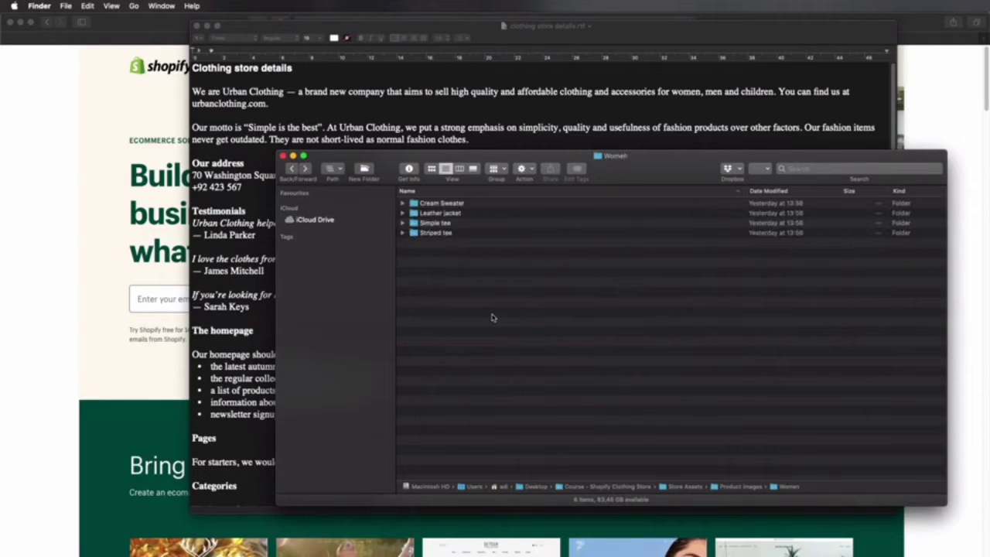
key("super+bracketleft")
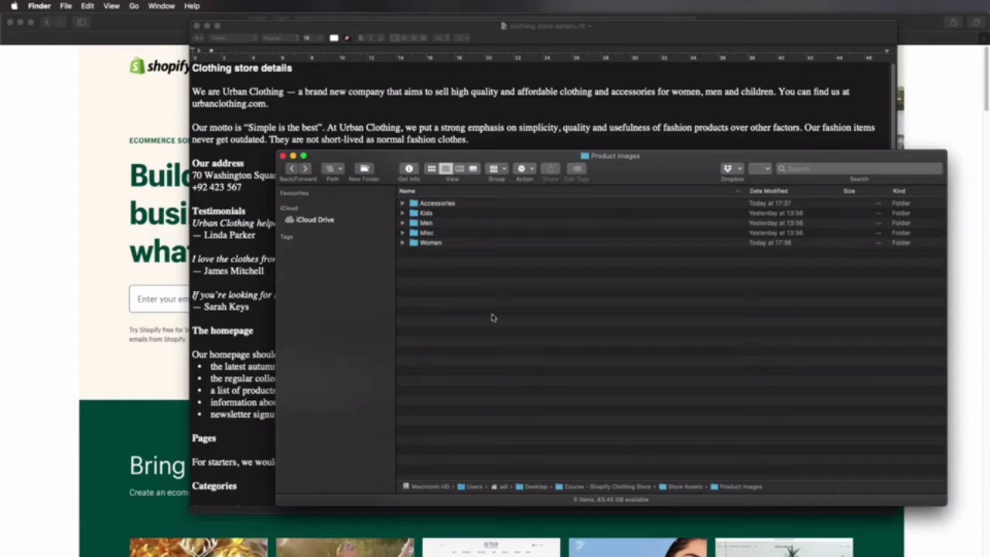
Step: Switch to Safari and look through the lesson list of the How to Build a Shopify Store course
left_click(967, 106)
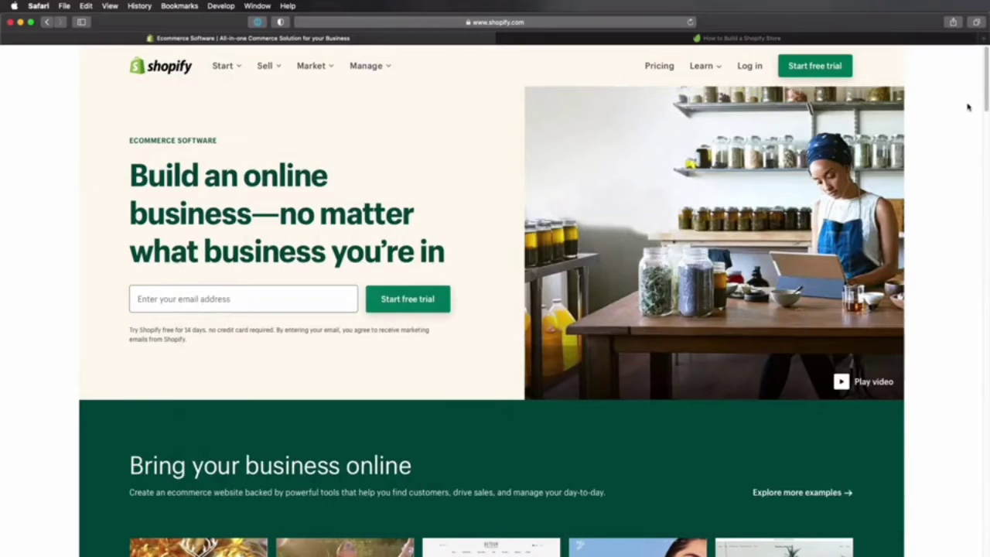
left_click(584, 43)
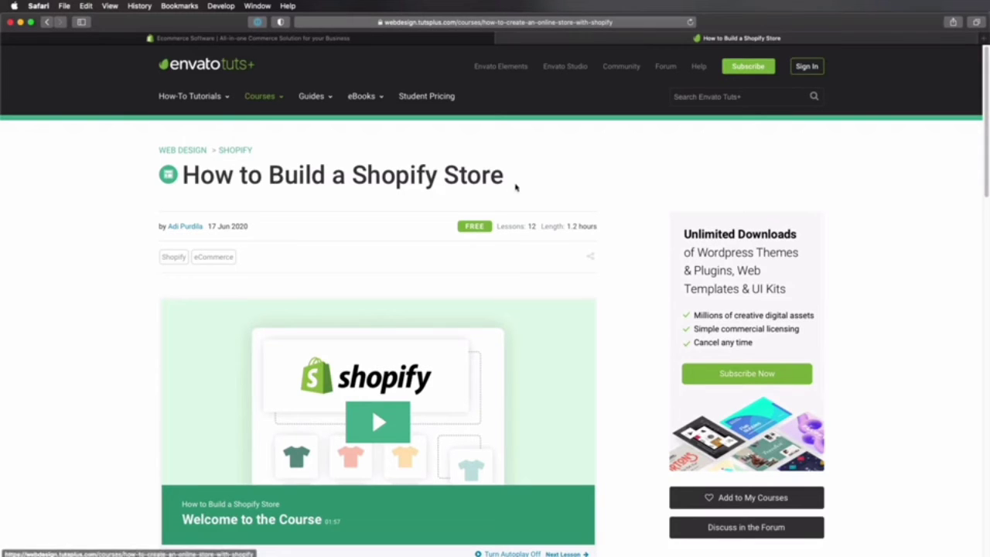
scroll(528, 228, "down", 10)
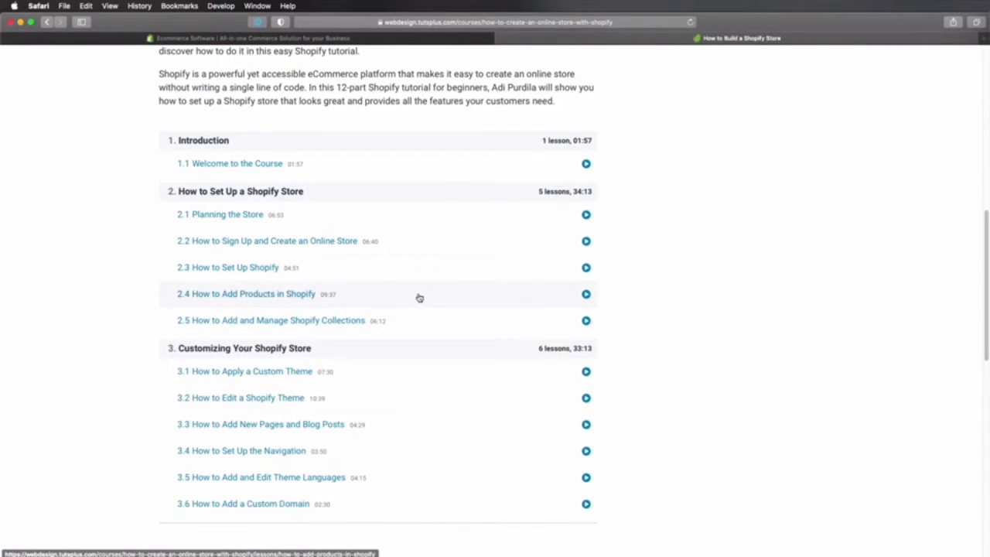
scroll(419, 297, "up", 10)
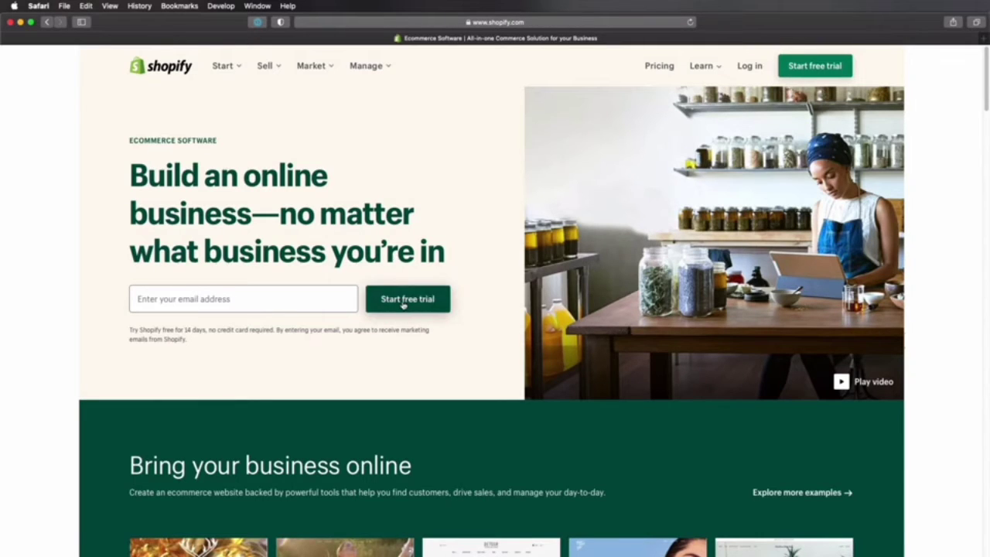
Step: Begin the Shopify free trial sign-up from its homepage and enter the account email and password
left_click(824, 68)
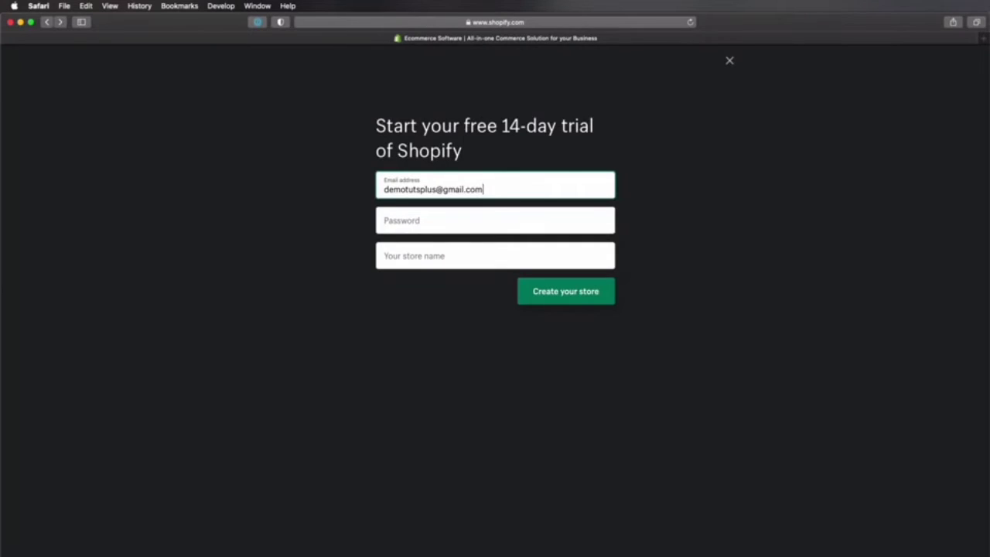
key("Tab")
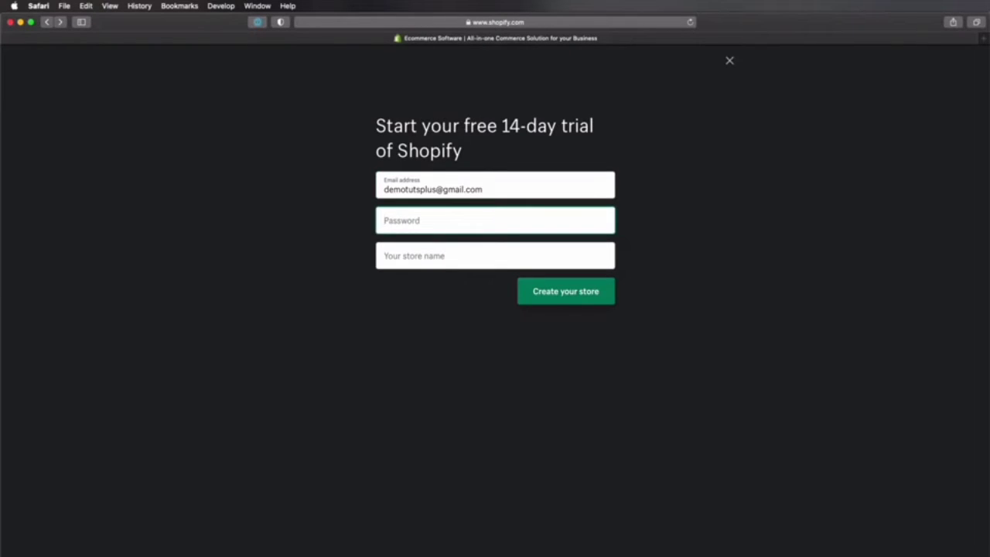
type("•••••••••••")
key("Tab")
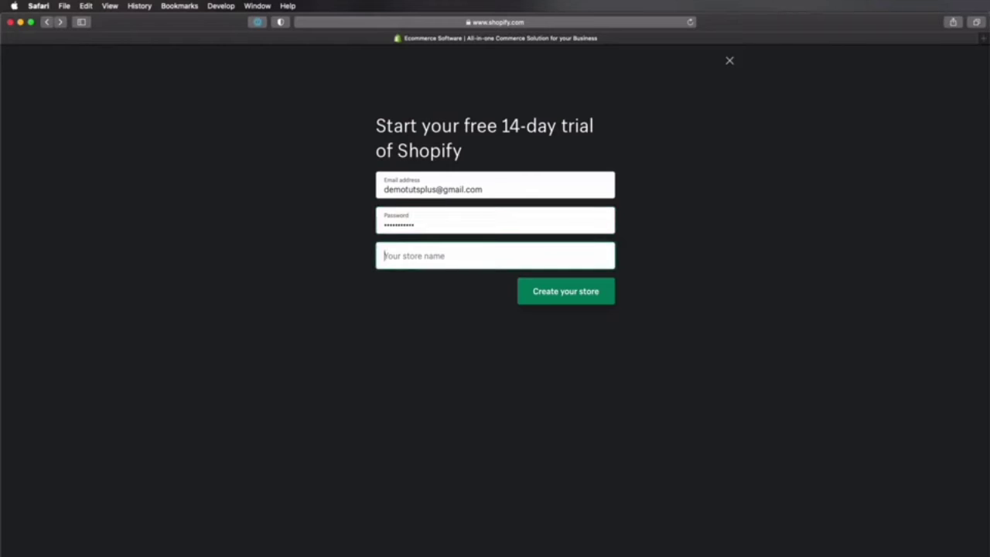
Step: Enter UrbanClothingDemo as the store name in the trial sign-up form
type("U")
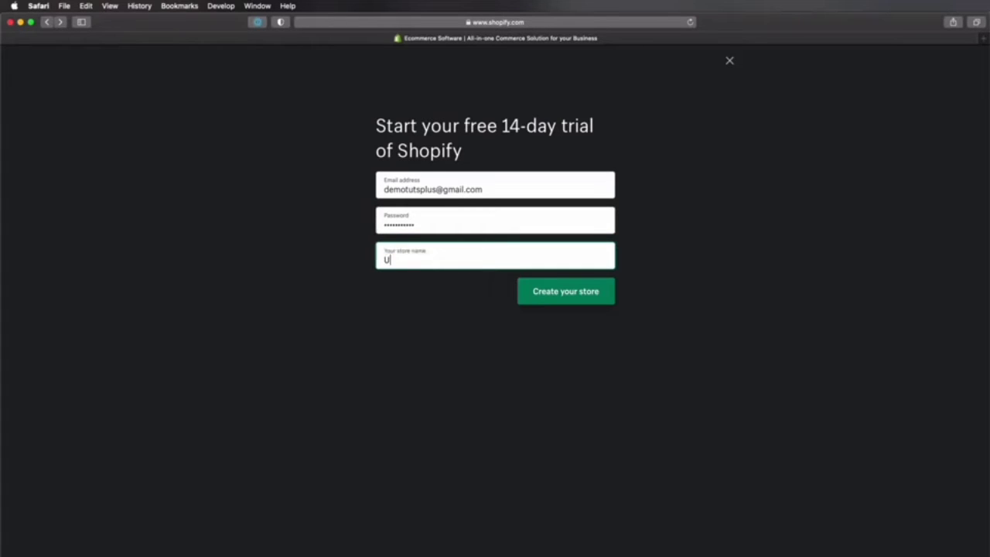
type("rbanClothing")
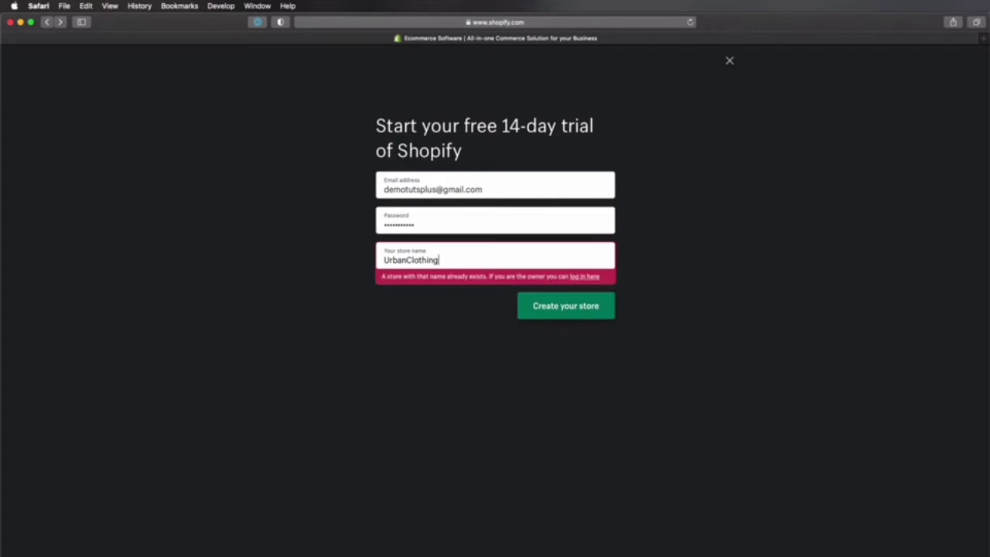
type("Demo")
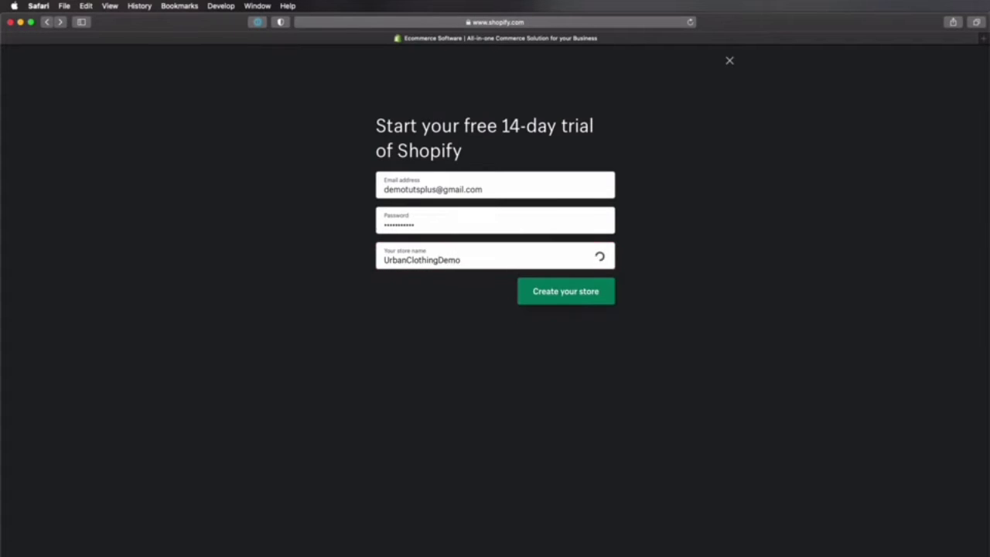
Step: Create the store and answer "I'm not selling products yet" and "Yes, I have product and I'll be ready to launch in a few weeks"
left_click(581, 294)
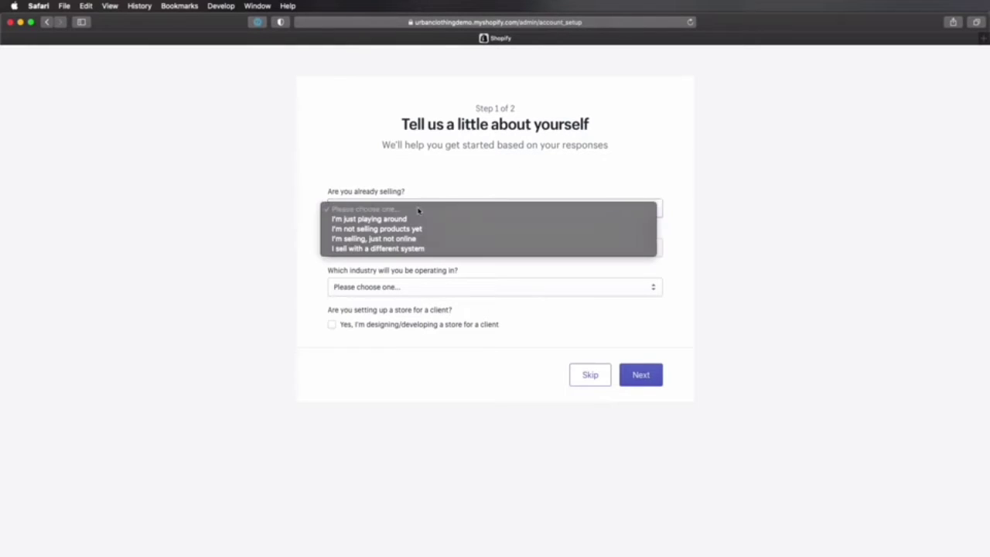
left_click(418, 209)
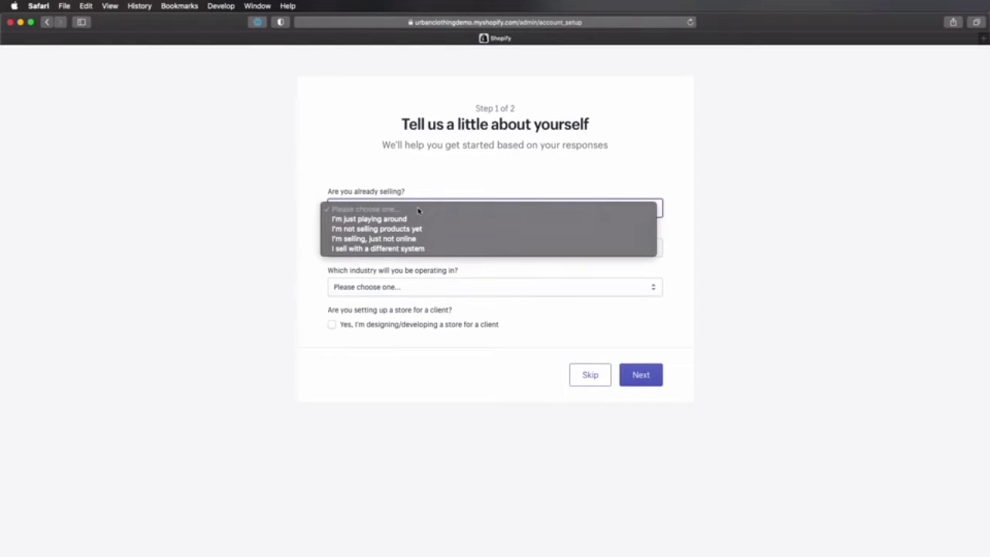
left_click(422, 229)
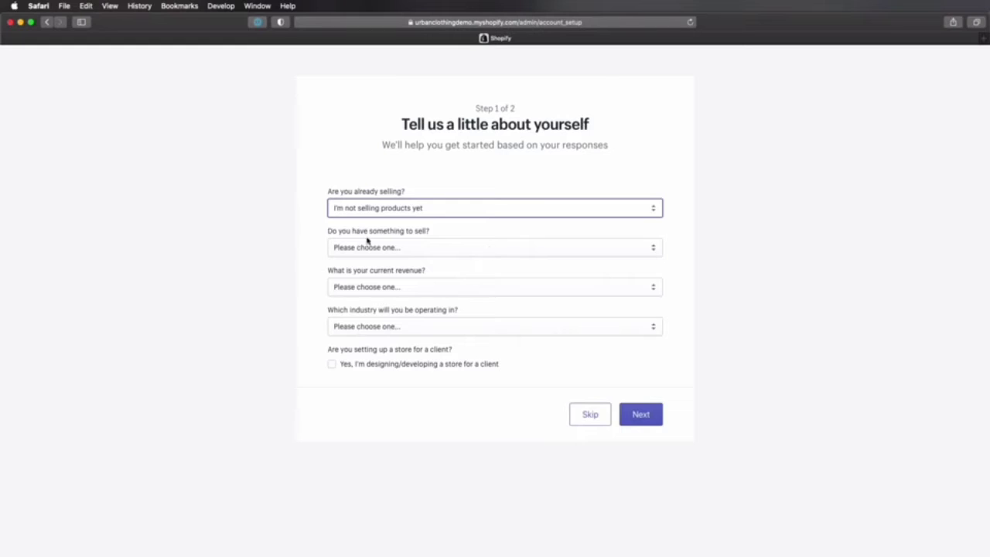
left_click(429, 253)
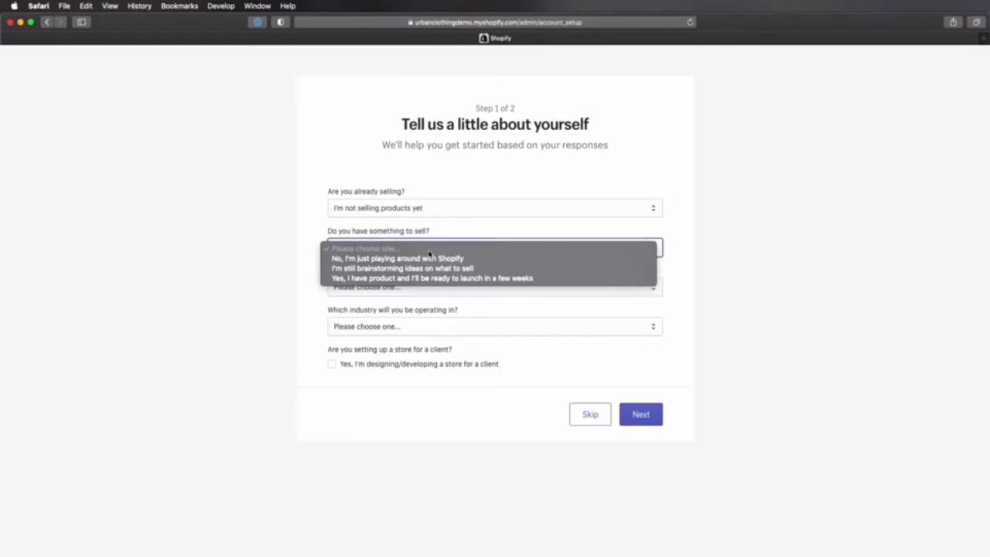
left_click(507, 278)
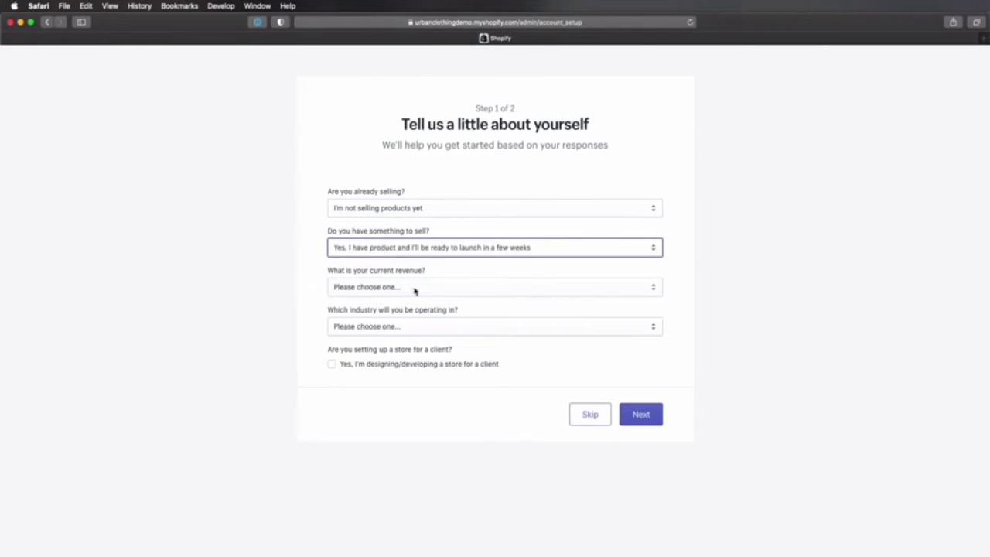
Step: Set current revenue to lei0 RON (I'm just getting started) and industry to Clothing, and continue to the address form
left_click(433, 290)
left_click(554, 319)
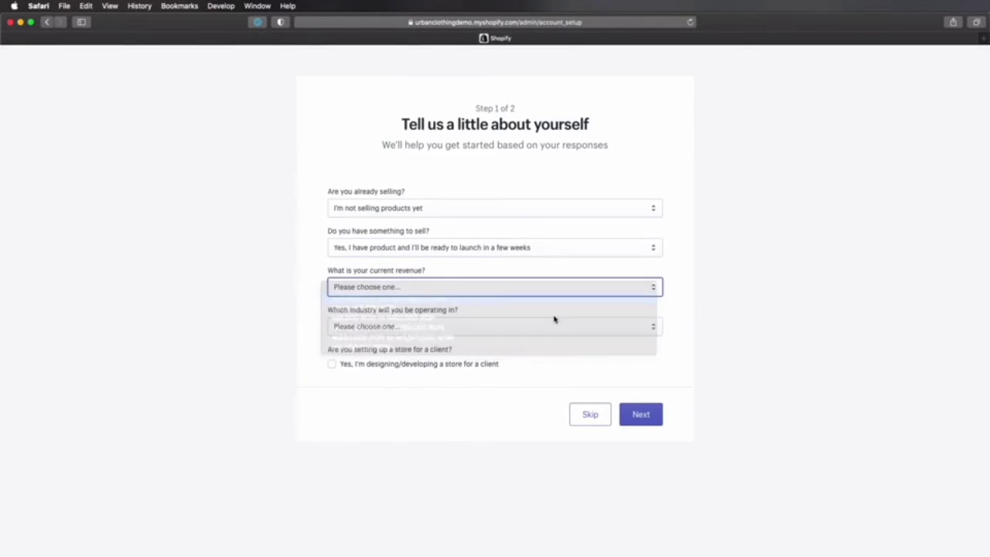
left_click(426, 329)
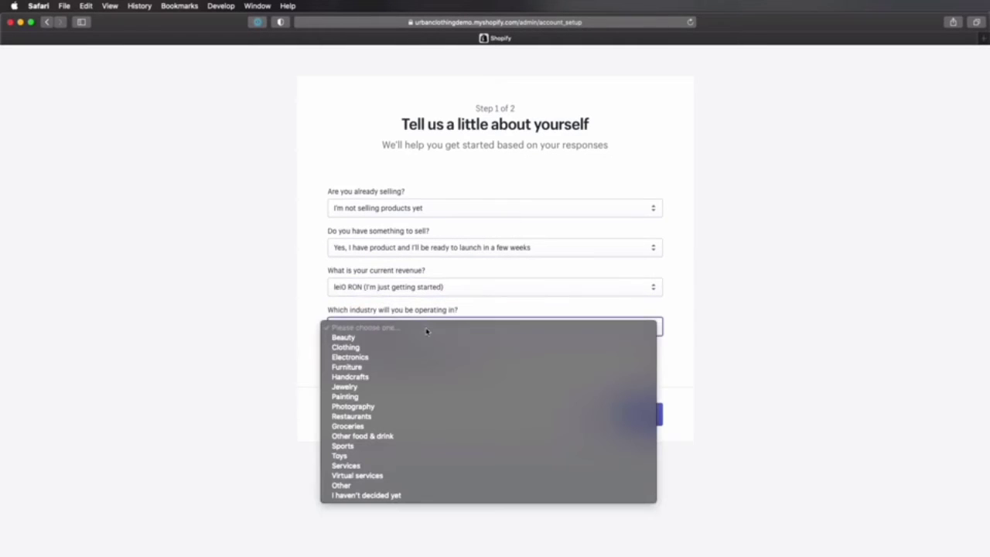
left_click(426, 347)
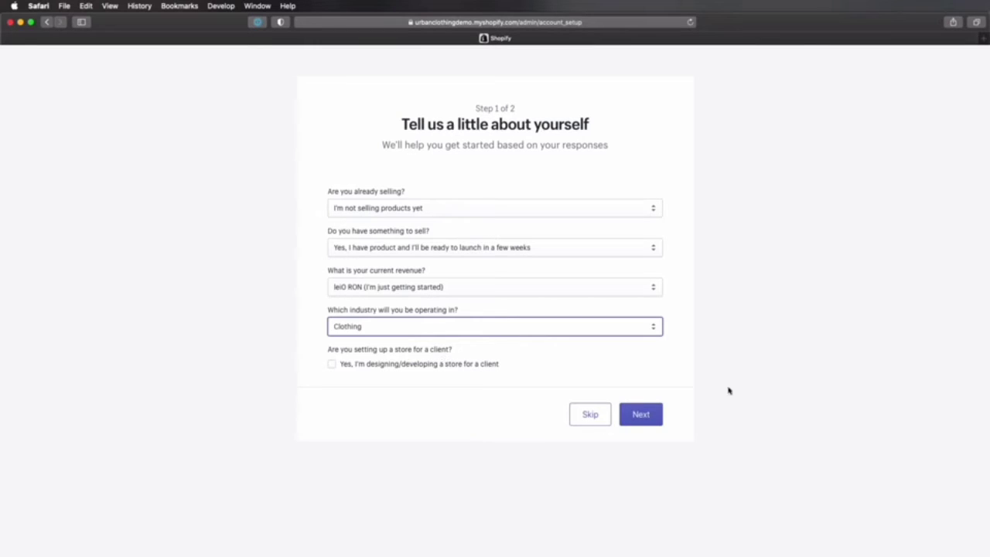
left_click(652, 421)
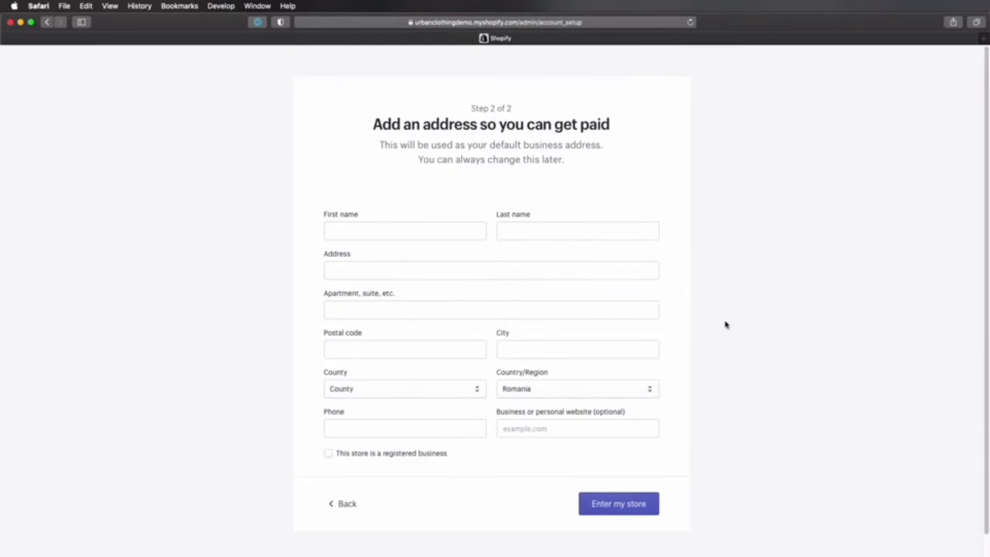
Step: Fill in the owner's name, business address, postal code, city, county and phone number, and enter the new store
scroll(725, 335, "down", 2)
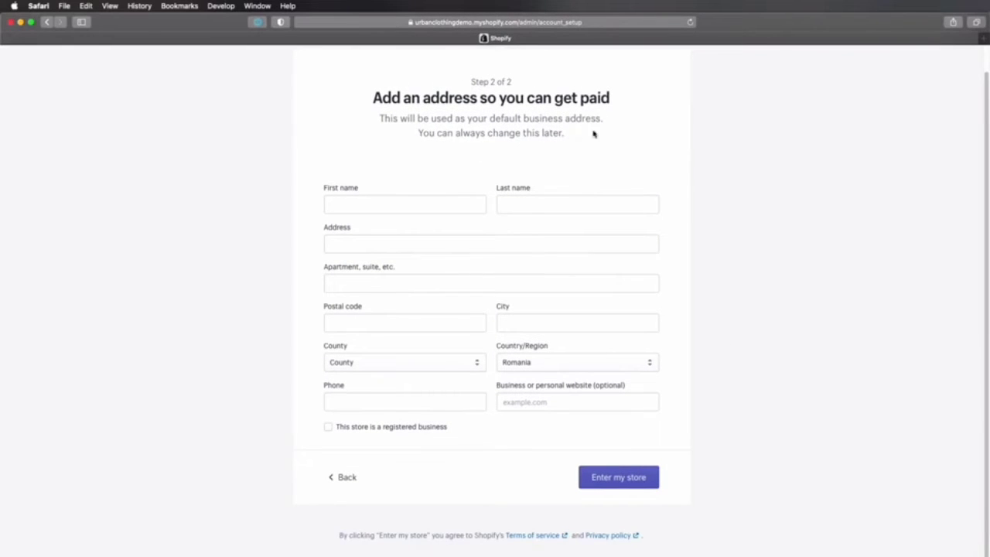
type("Rom")
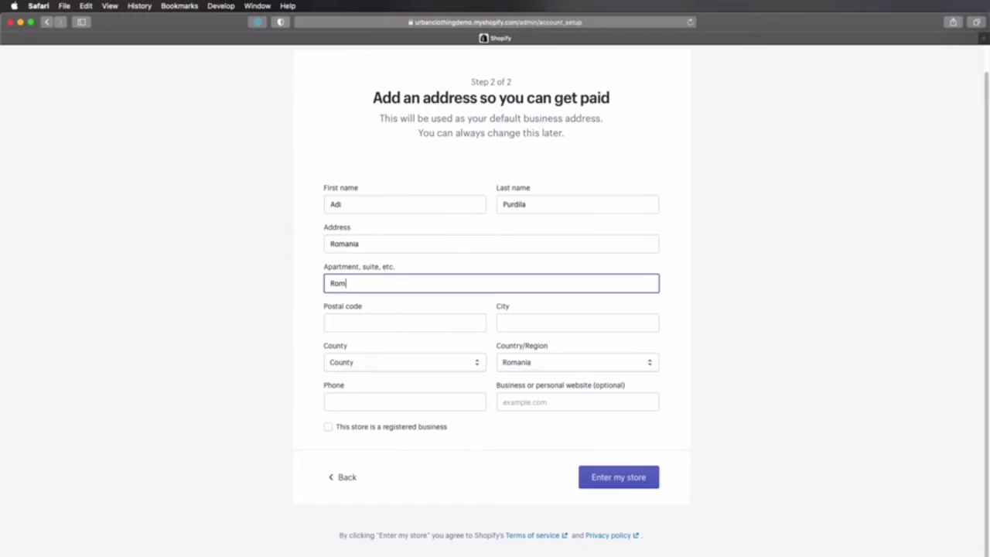
type("ania")
key("Tab")
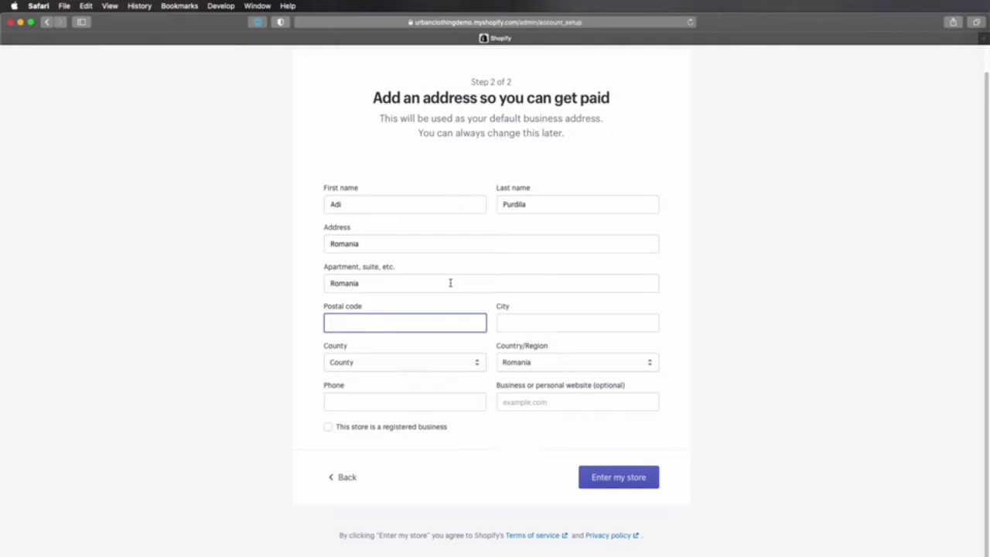
type("726252")
key("Tab")
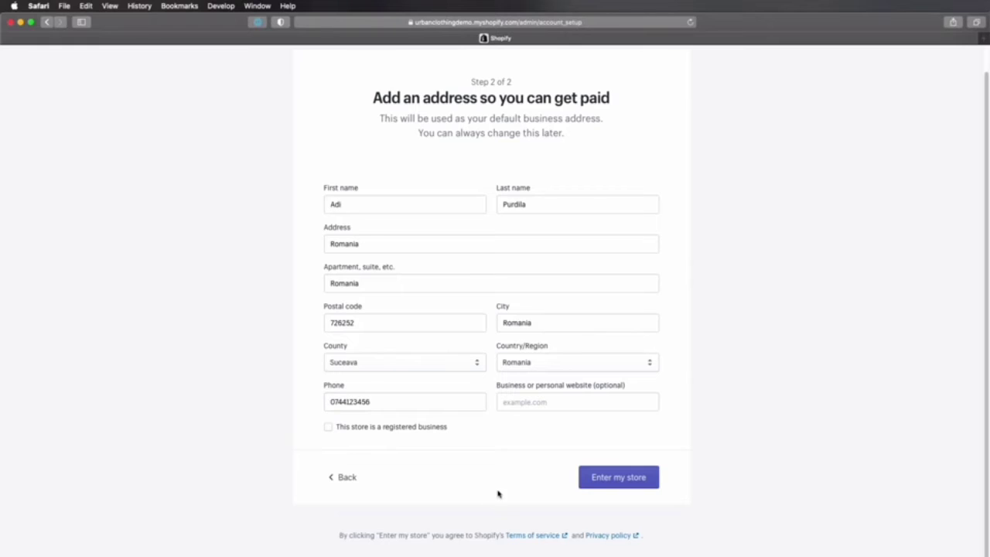
left_click(611, 478)
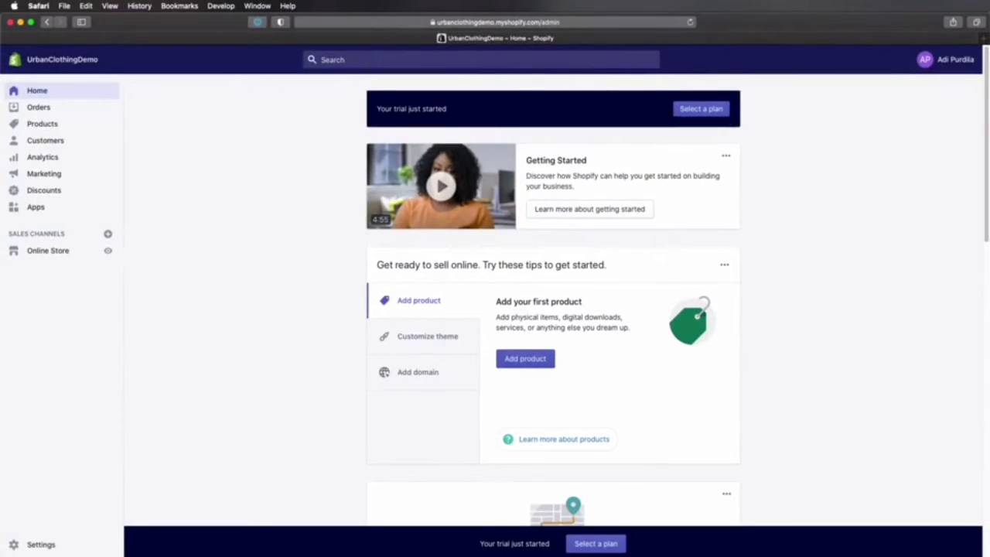
Step: Switch to TextEdit and review the requested categories in the clothing store details document
key("super+Tab")
left_click_drag(554, 31, 576, 36)
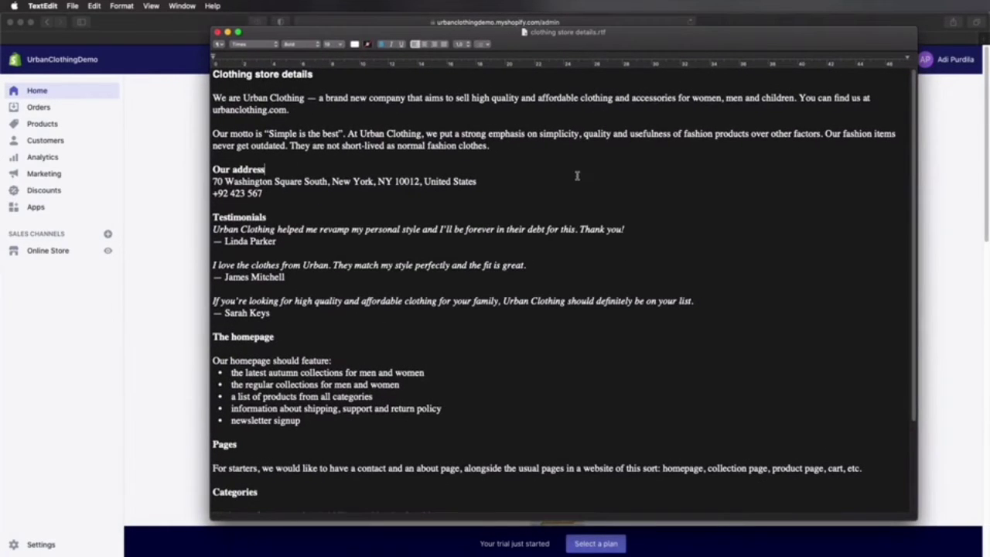
scroll(576, 175, "down", 5)
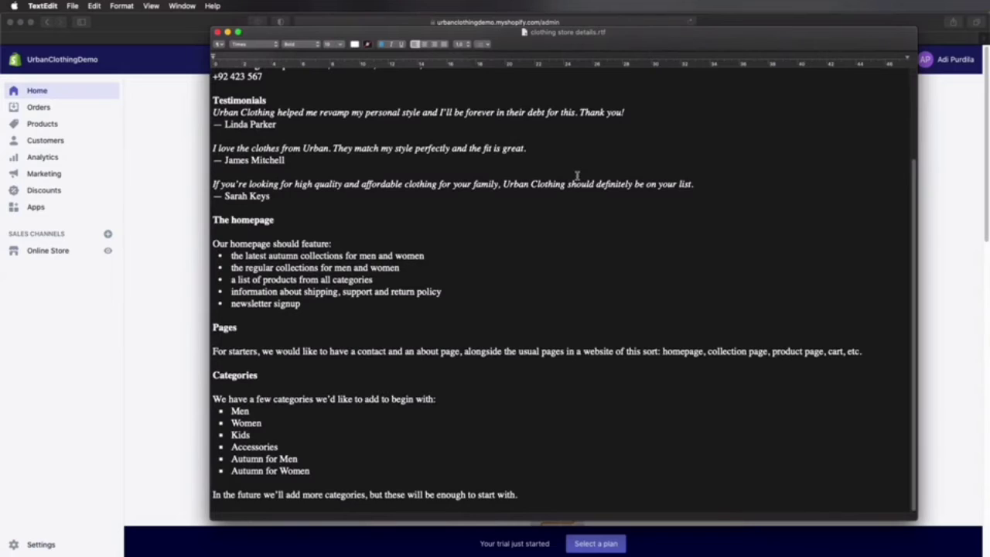
left_click(246, 387)
left_click(240, 412)
left_click(245, 423)
left_click_drag(232, 458, 319, 472)
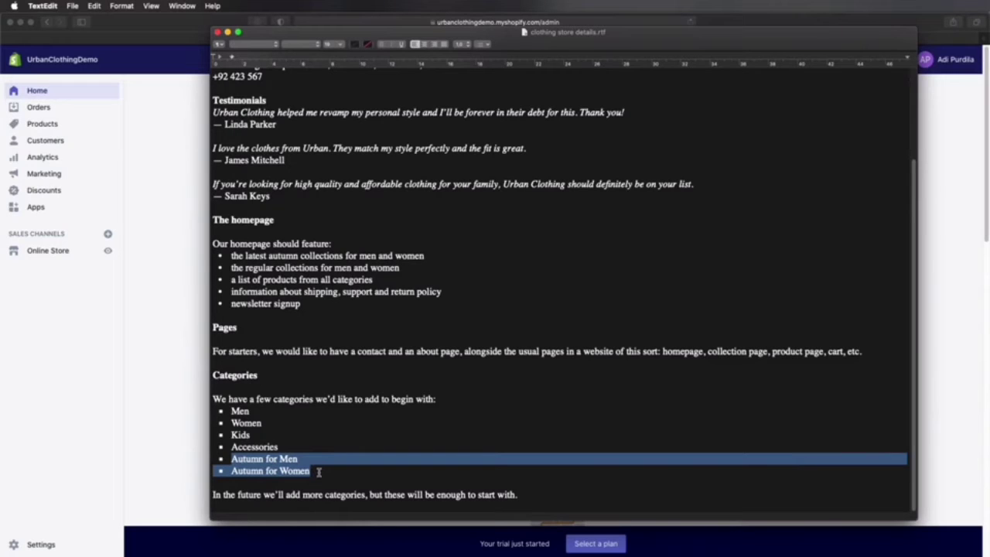
left_click(309, 461)
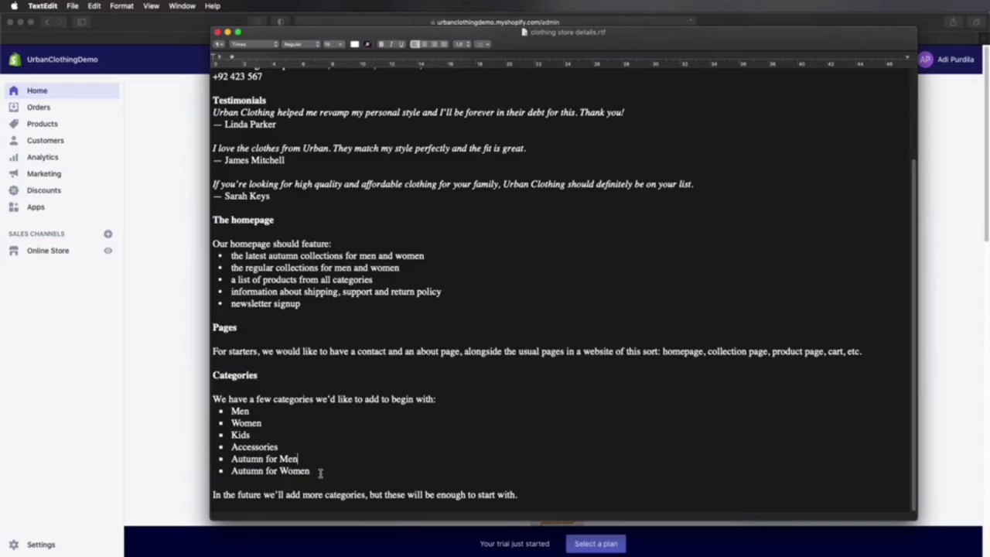
Step: Return to Safari and delete the default Home page collection from the store's product collections
left_click(172, 209)
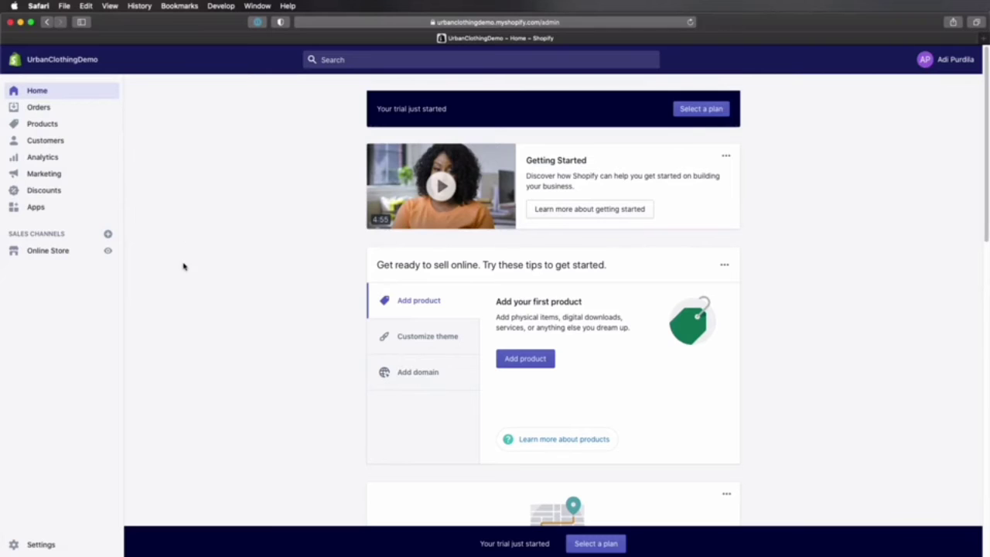
left_click(48, 124)
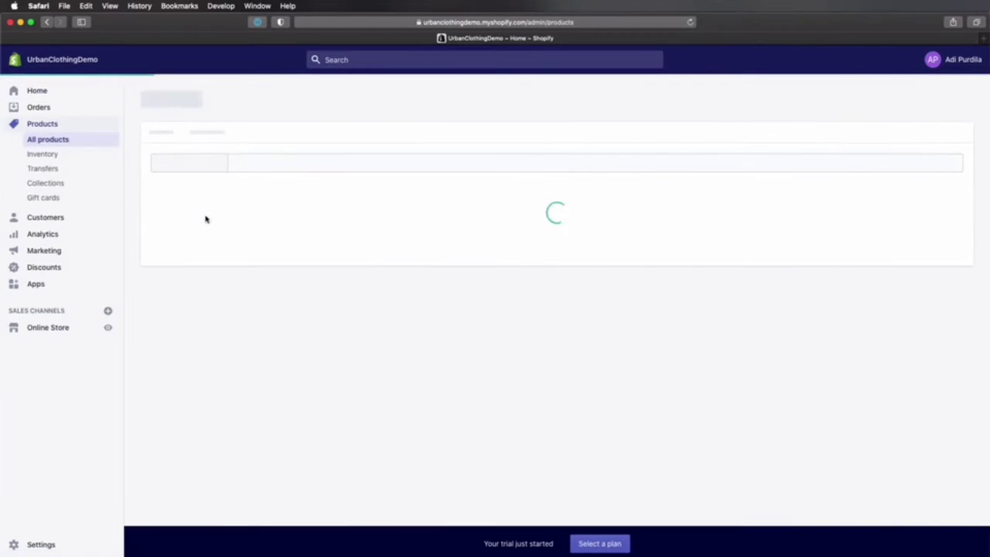
left_click(46, 182)
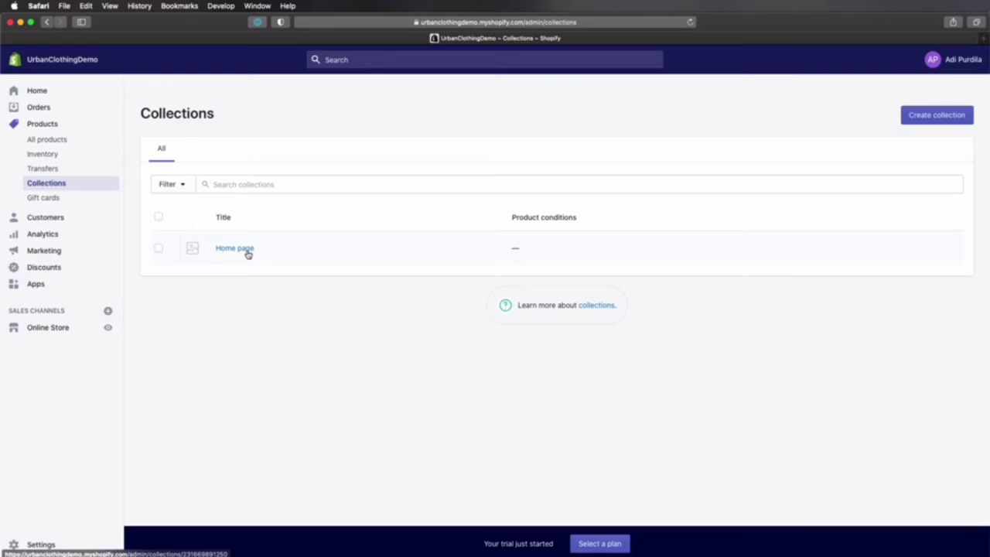
left_click(159, 249)
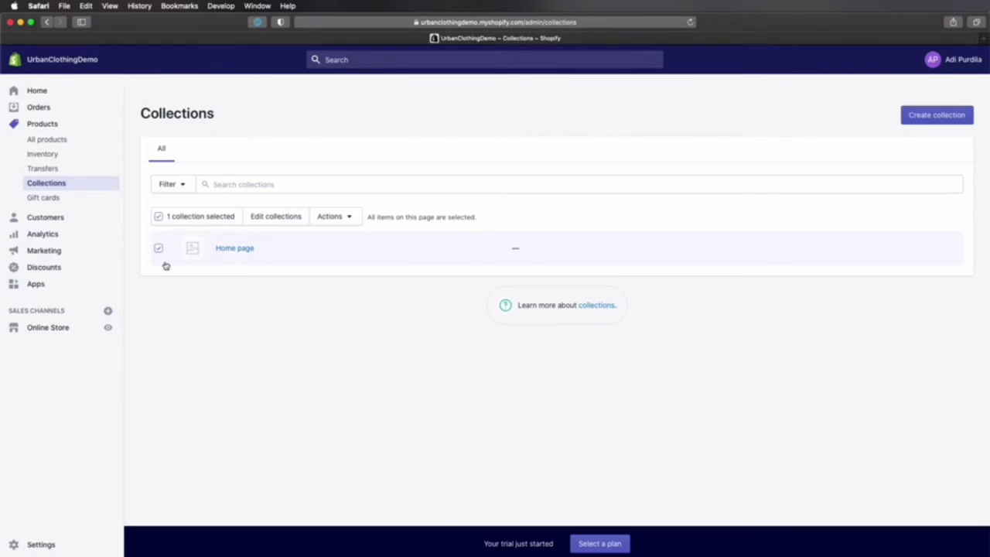
left_click(347, 219)
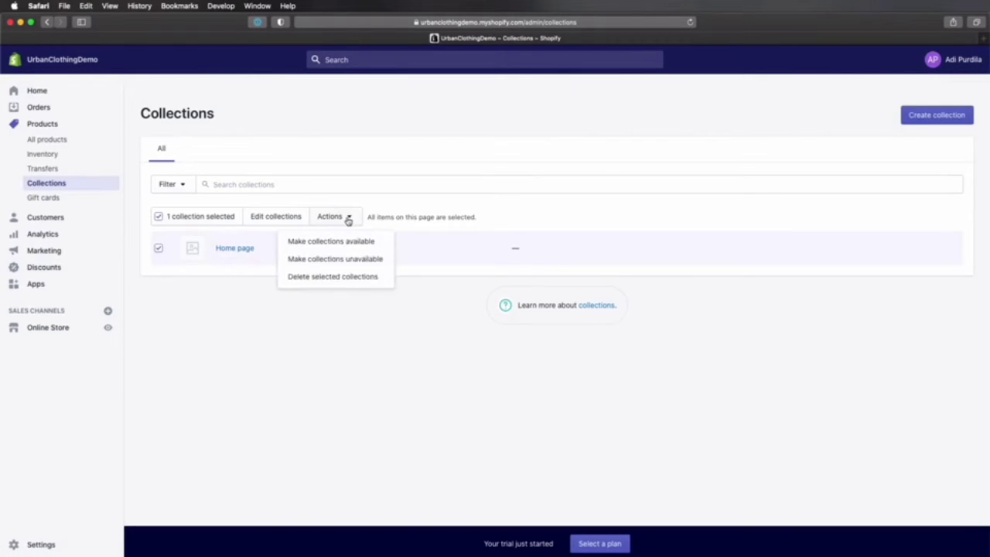
left_click(351, 277)
left_click(632, 181)
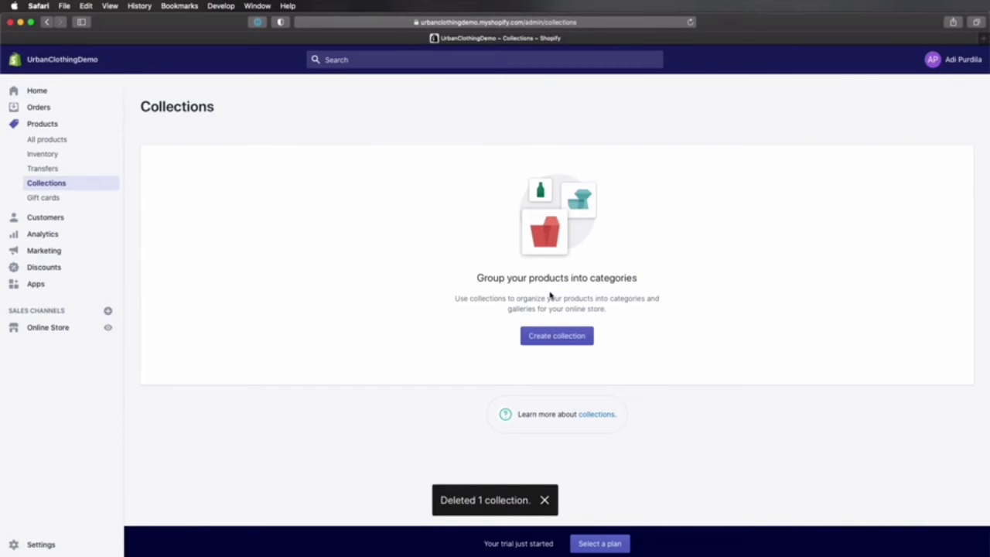
Step: Start a new collection titled Men with the description "Clothing and accessories for men."
left_click(559, 337)
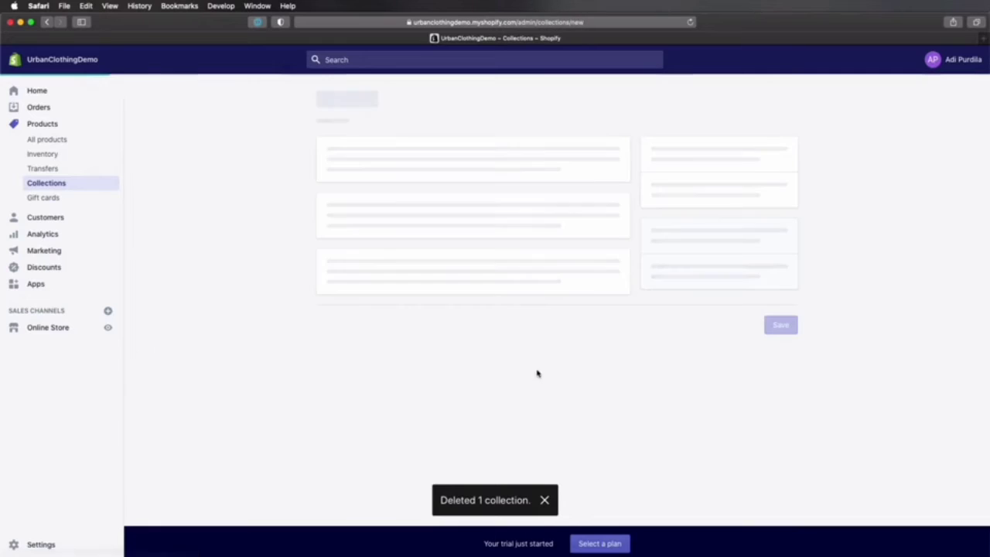
left_click(380, 164)
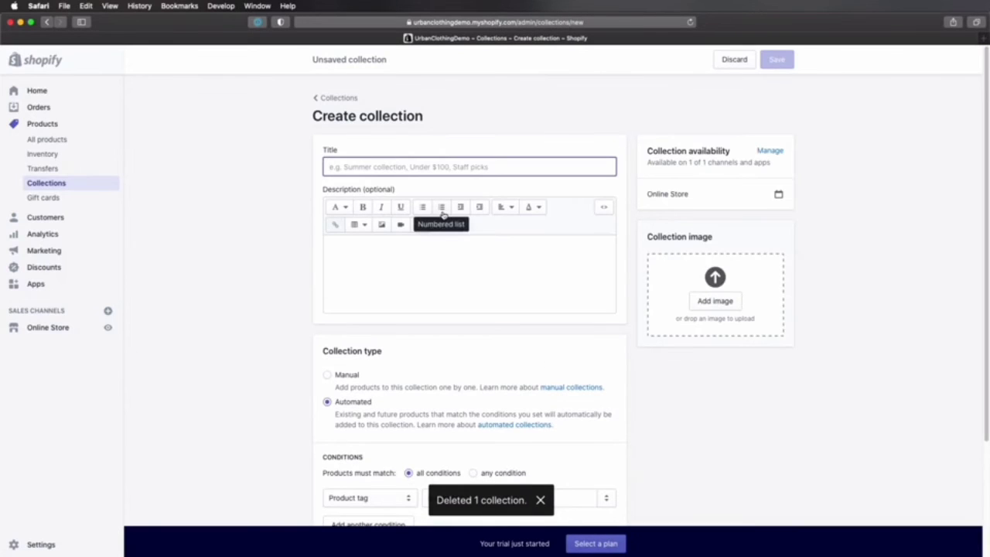
key("super+Tab")
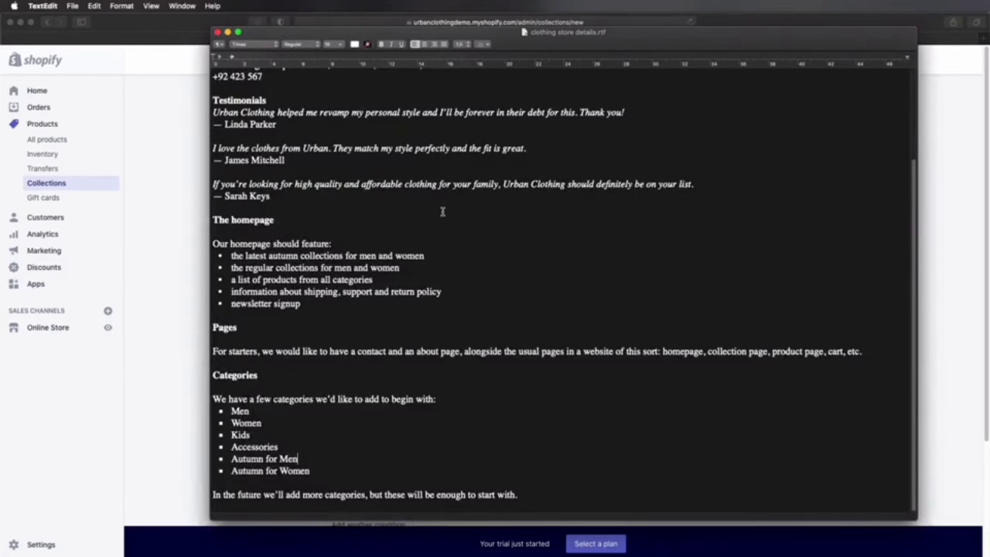
key("super+Tab")
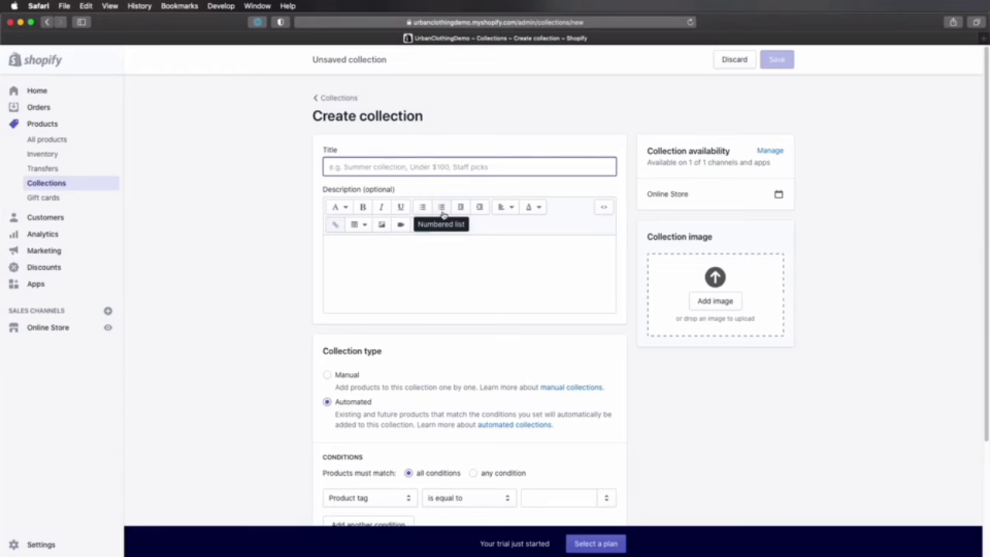
type("Men")
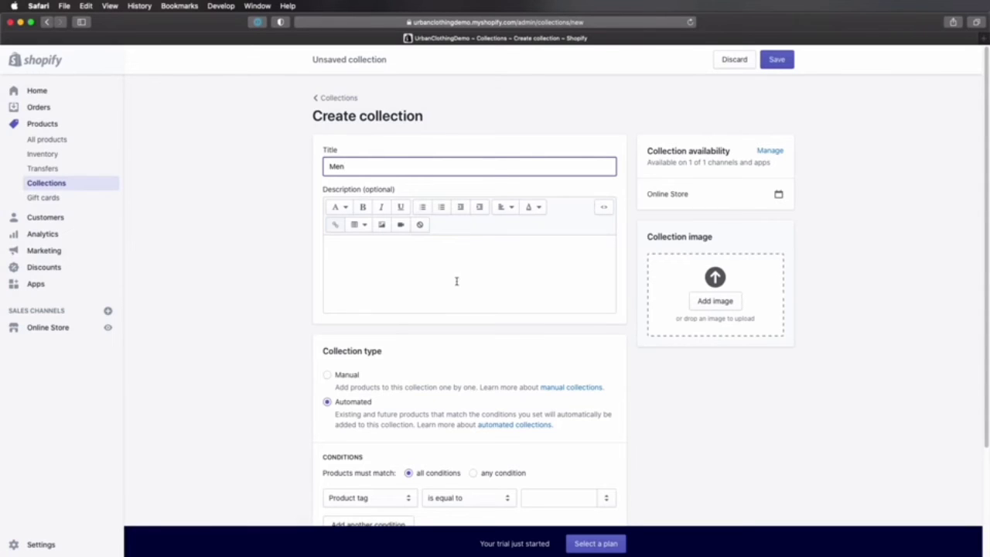
left_click(419, 264)
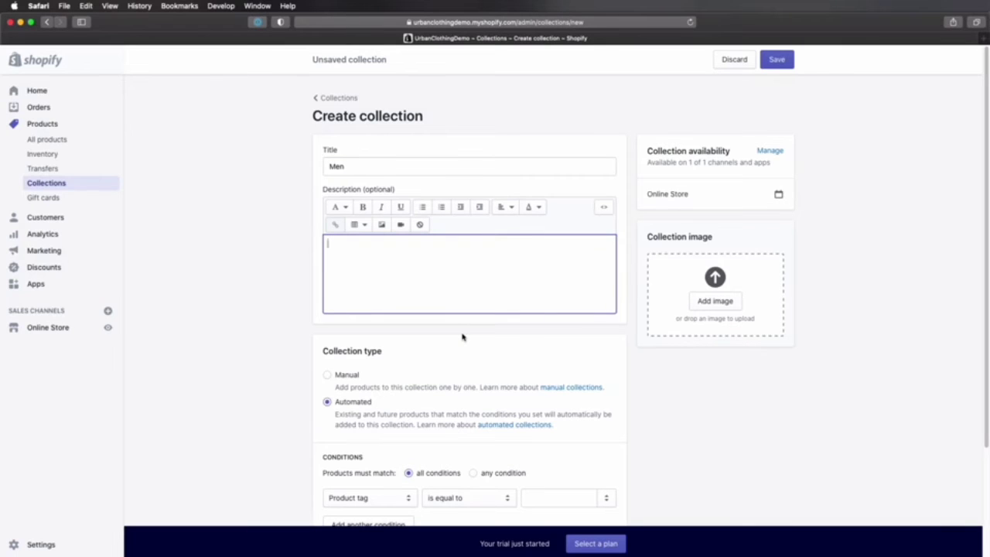
type("Clothing and accessories for men.")
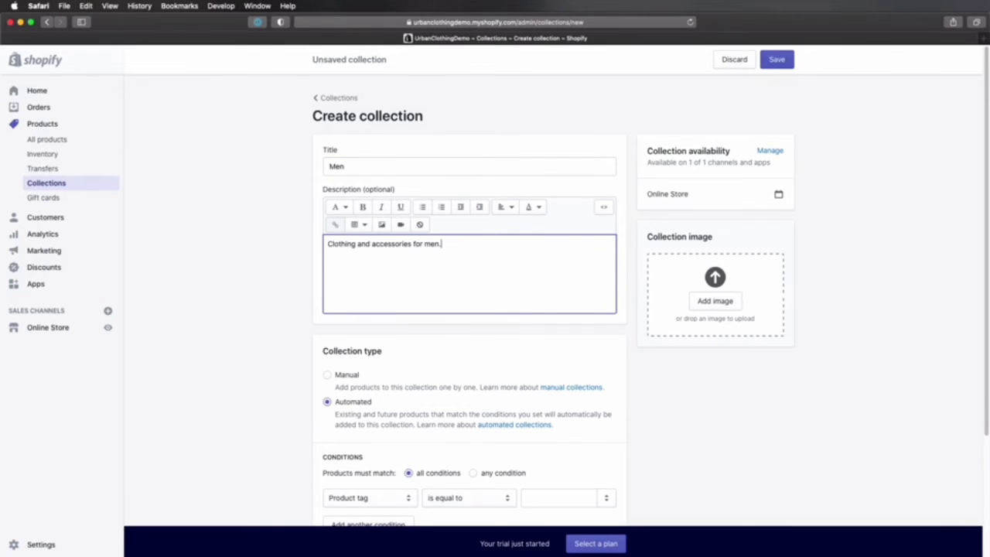
Step: Set the Men collection's type to Manual
scroll(526, 245, "down", 2)
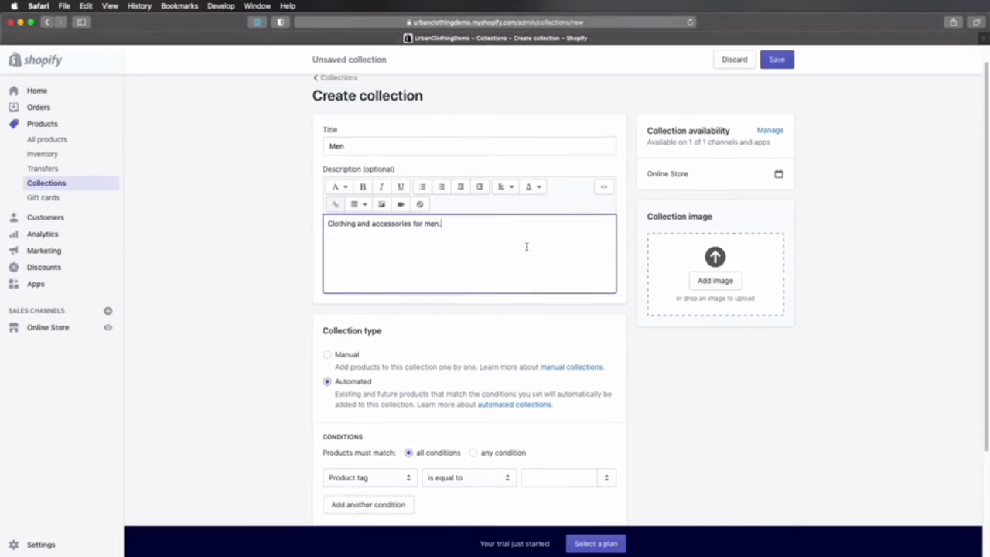
scroll(526, 247, "down", 3)
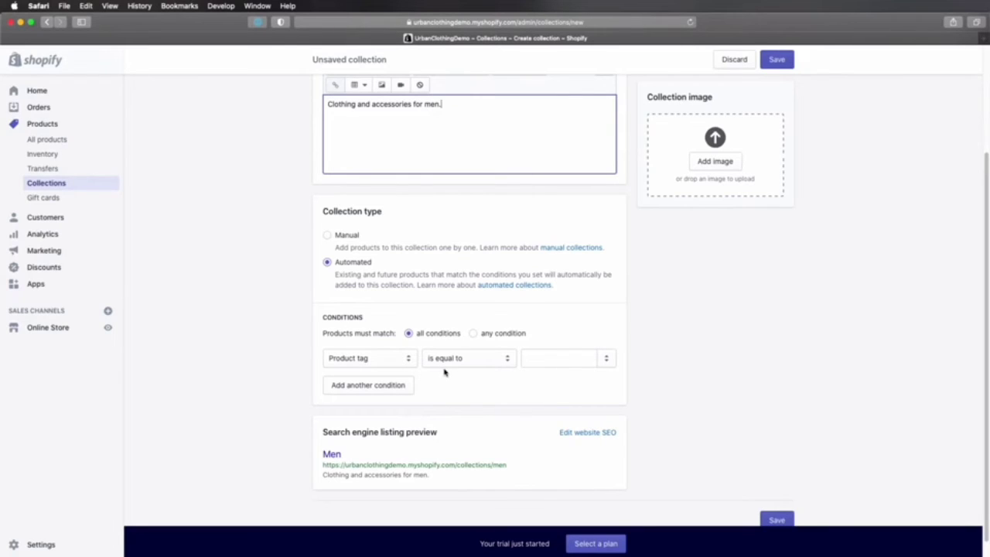
left_click(353, 245)
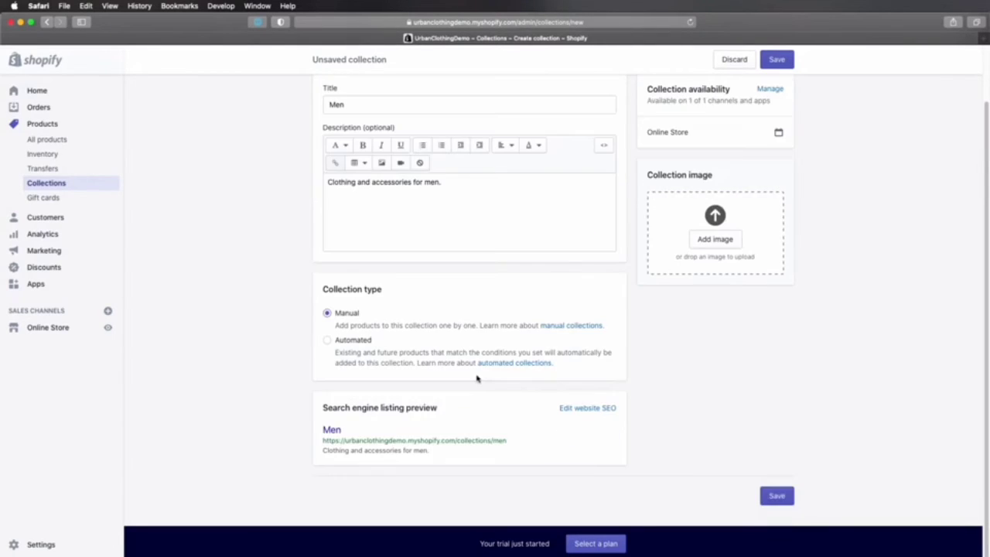
scroll(619, 356, "up", 2)
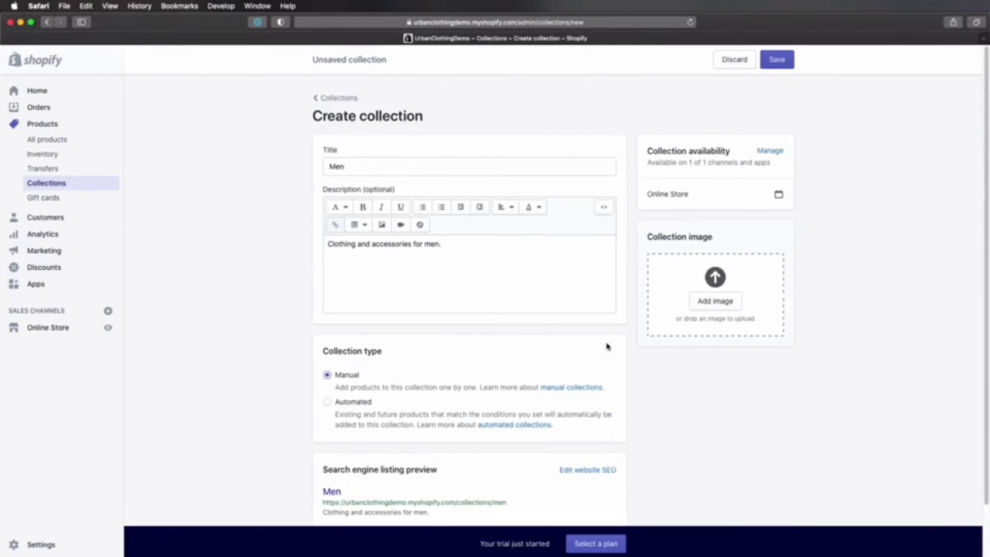
Step: Examine the search engine listing preview of the unsaved Men collection, including its description text
scroll(606, 347, "down", 2)
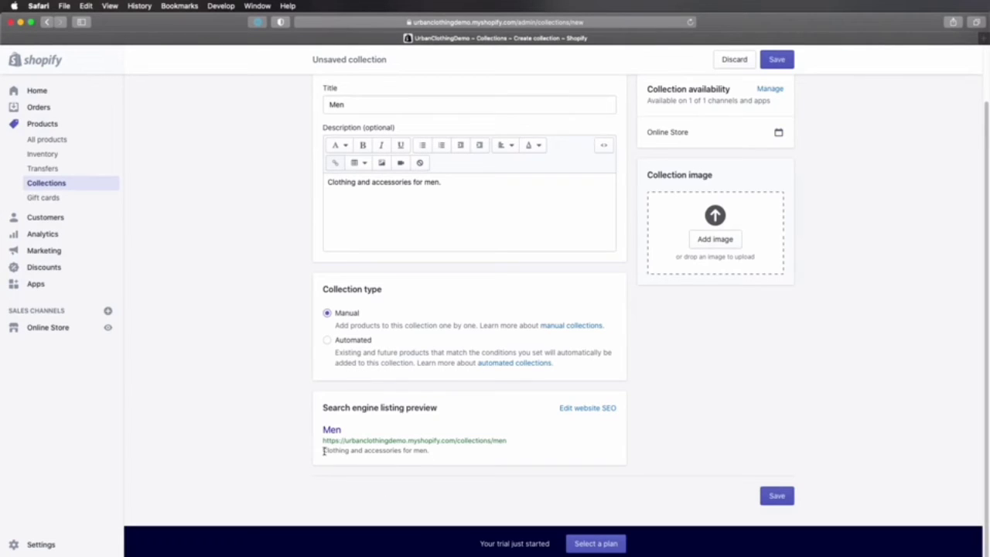
left_click_drag(324, 450, 435, 451)
left_click(449, 464)
scroll(766, 143, "up", 2)
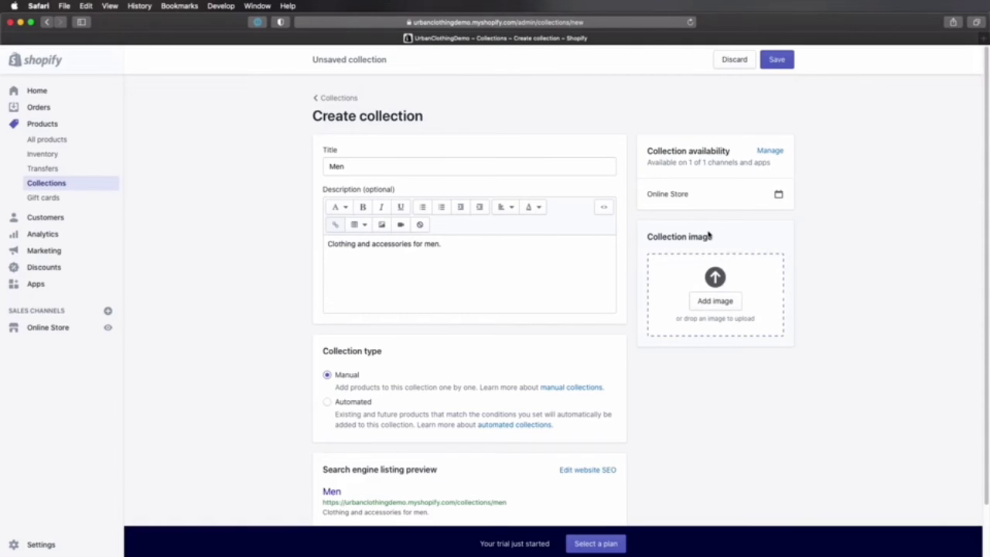
Step: Switch to Finder and open the Misc folder inside the store assets' Product Images folder
key("super+Tab")
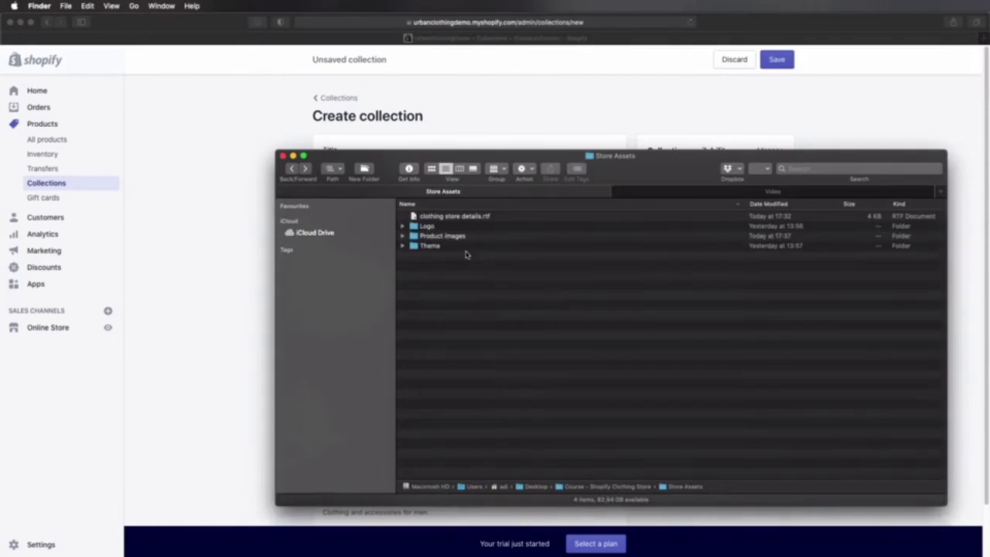
double_click(454, 236)
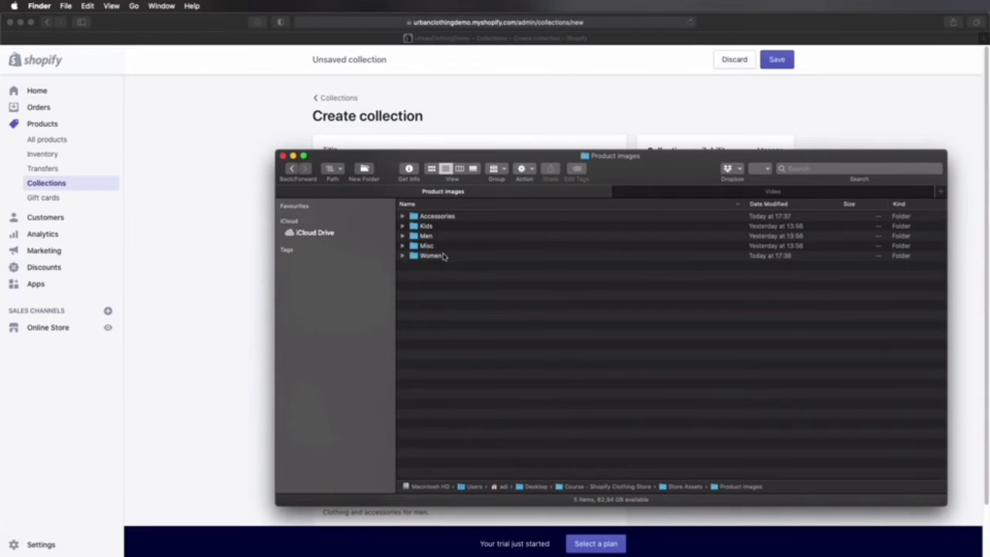
double_click(428, 245)
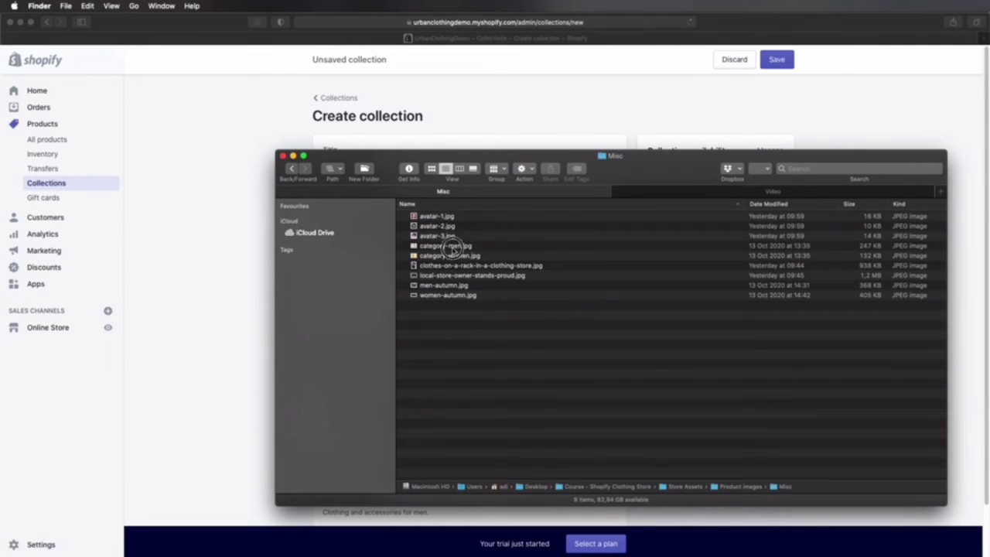
Step: Preview the avatar, category-men.jpg and category-women.jpg images in the Misc folder one after another
left_click(454, 246)
left_click(451, 217)
key("space")
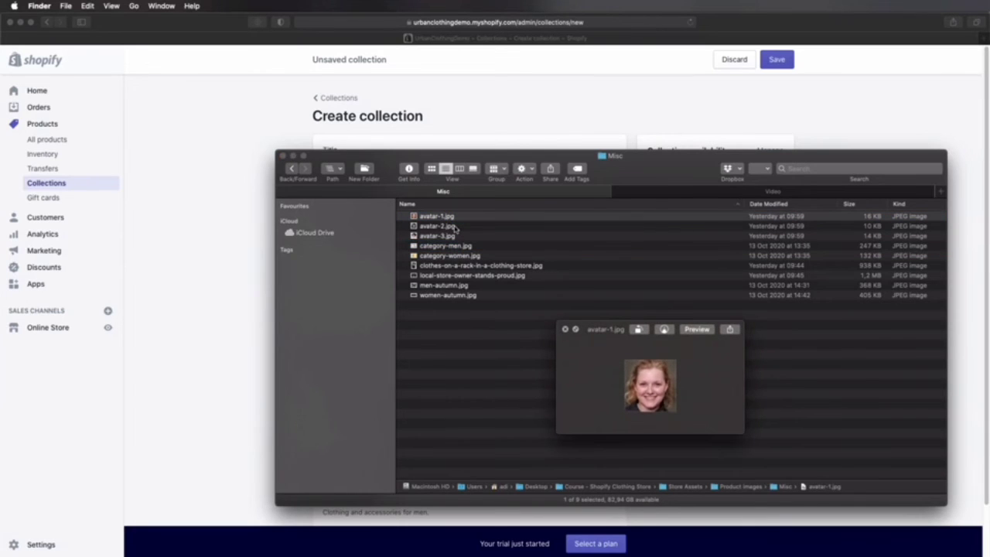
key("Down")
key("Down")
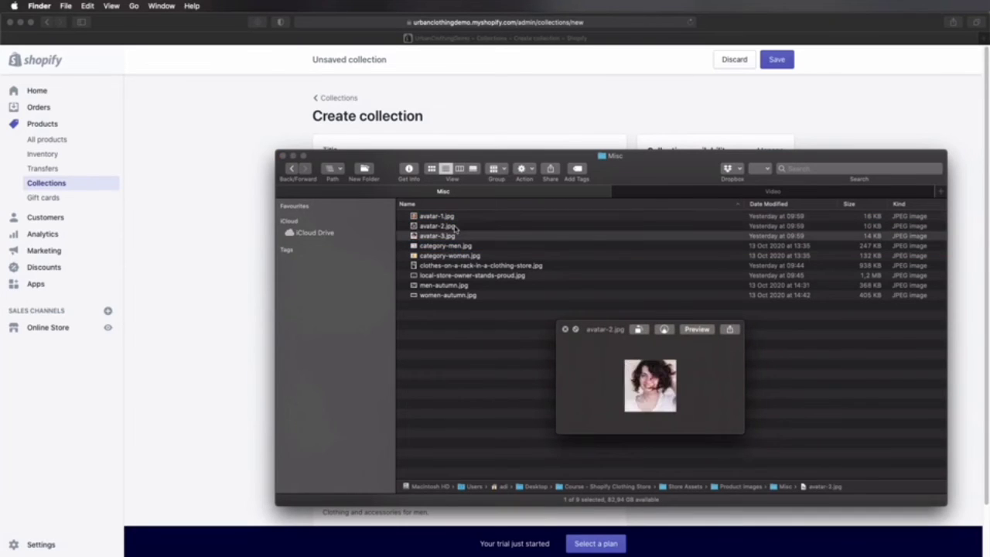
key("Down")
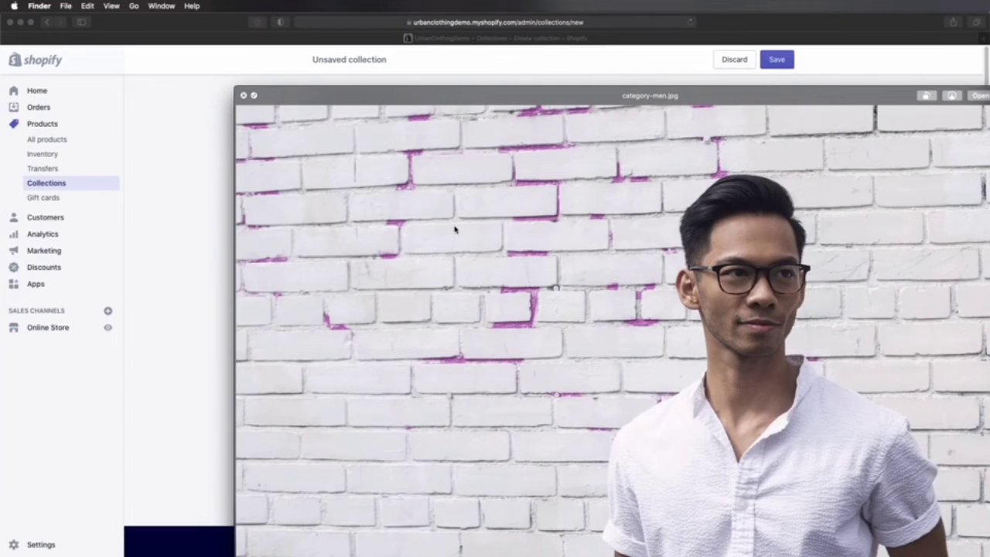
key("Down")
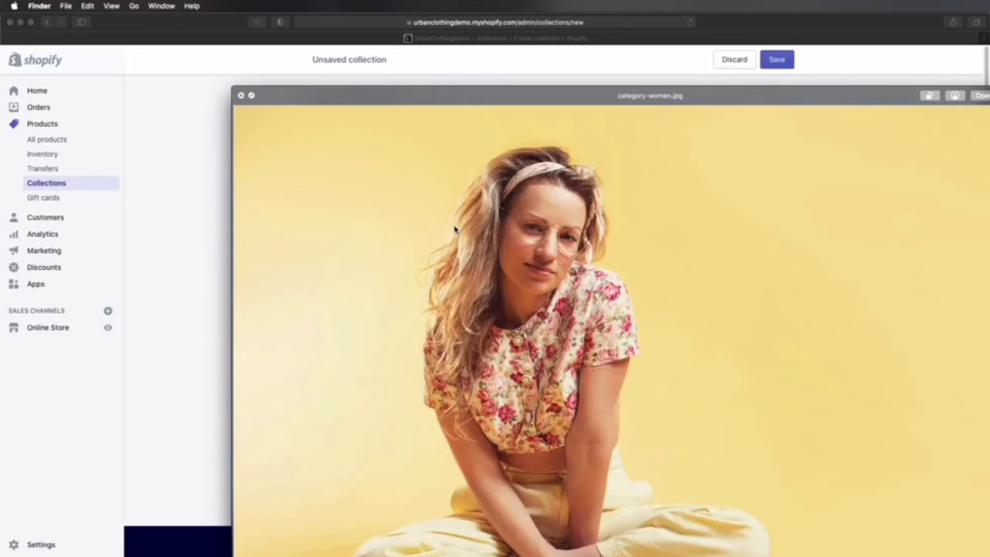
key("space")
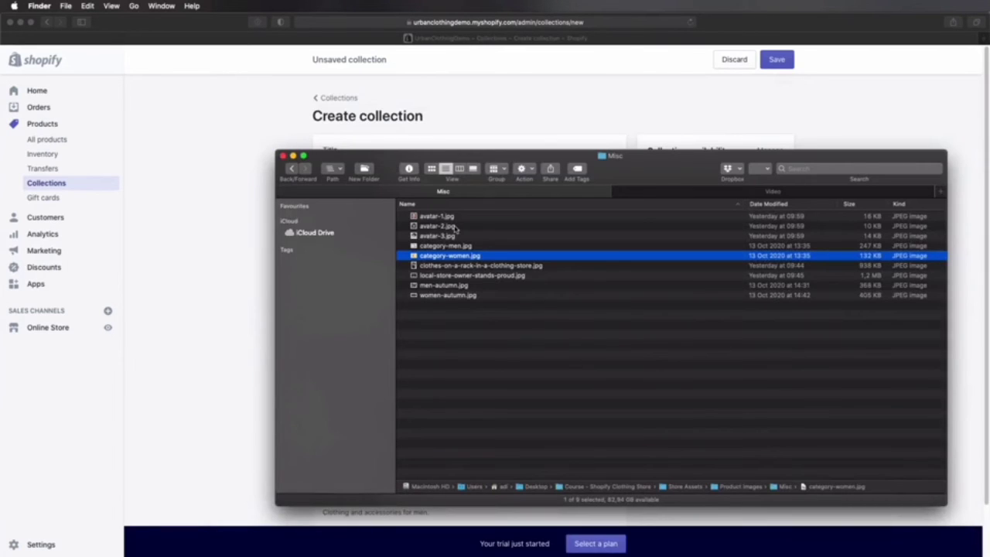
Step: Add category-men.jpg from Finder as the Men collection's image and save the collection in Safari
left_click_drag(637, 168, 343, 147)
left_click_drag(159, 223, 715, 306)
left_click(782, 416)
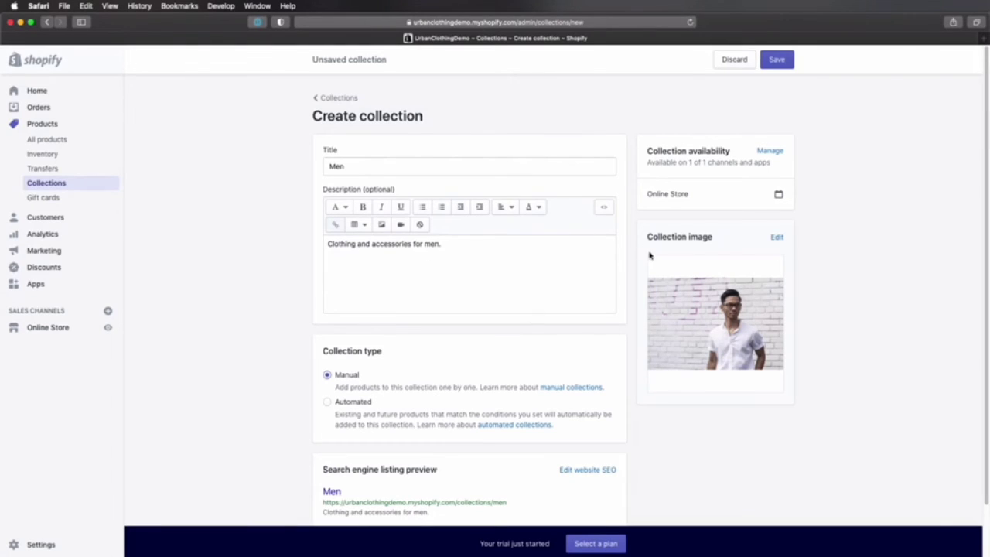
left_click(782, 60)
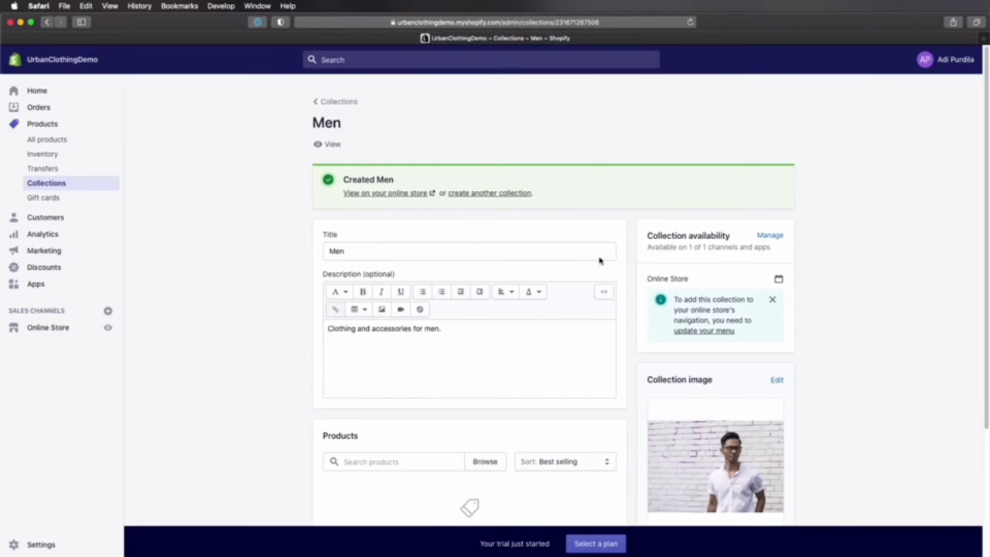
Step: Start another collection titled Women with the description "Clothes and accessories for women."
scroll(599, 260, "down", 4)
scroll(599, 260, "up", 4)
scroll(599, 260, "down", 3)
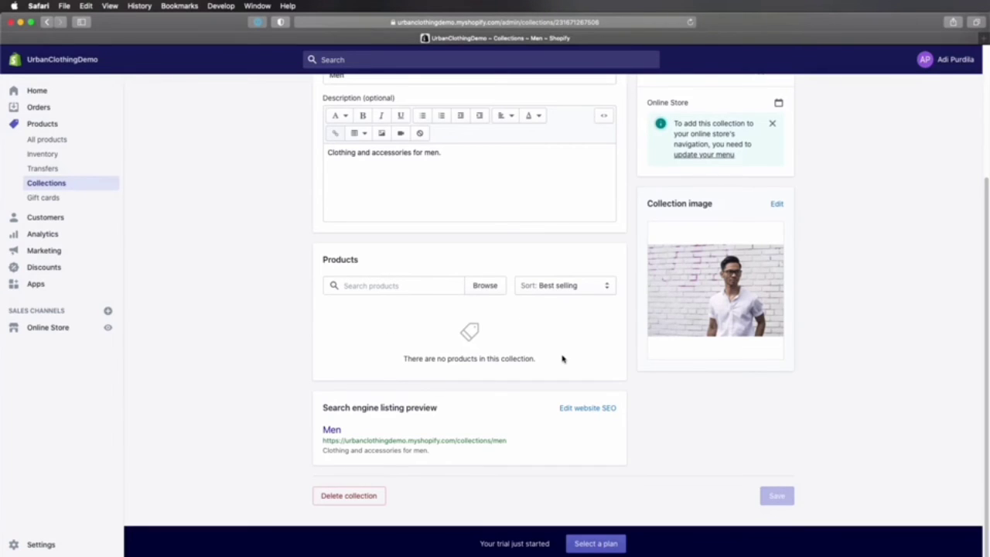
scroll(562, 358, "up", 3)
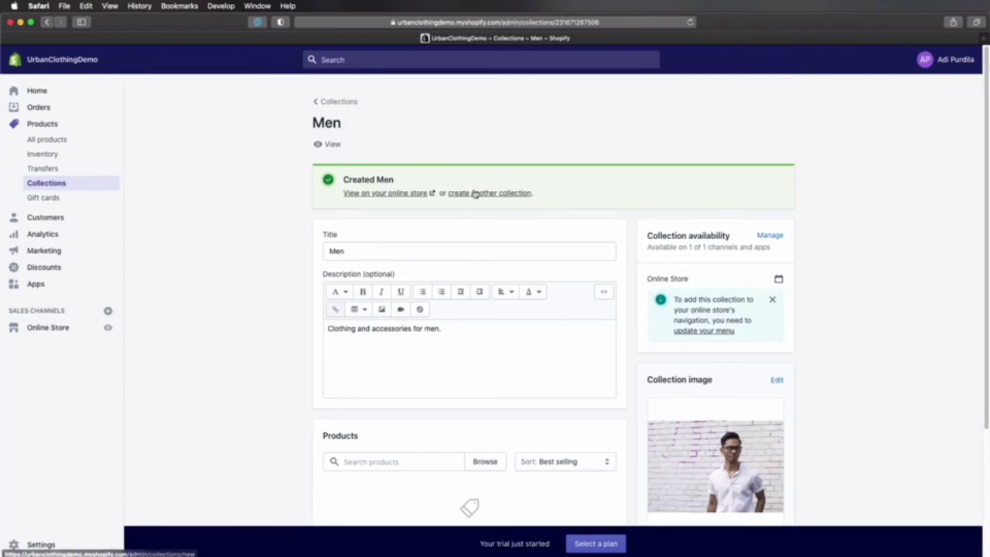
left_click(508, 193)
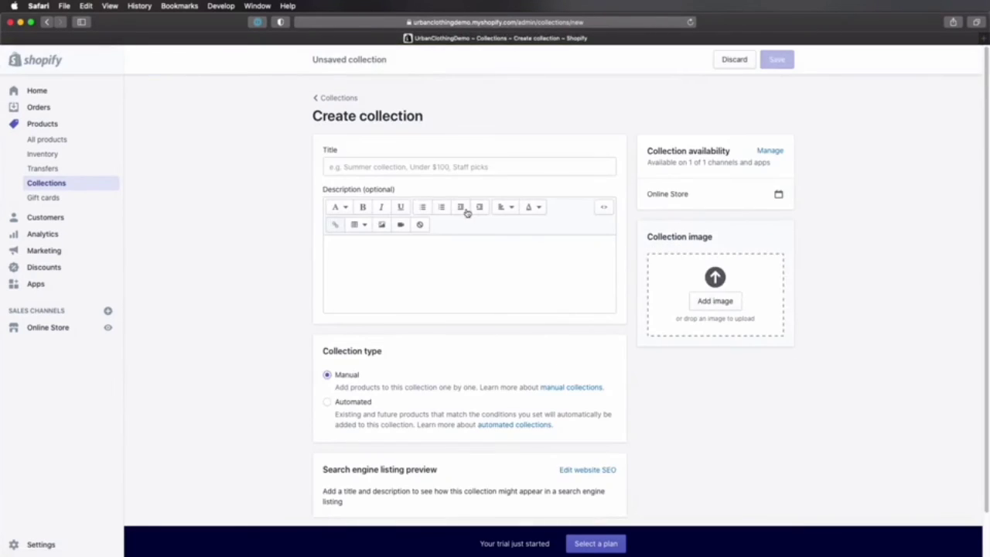
left_click(374, 163)
type("Women")
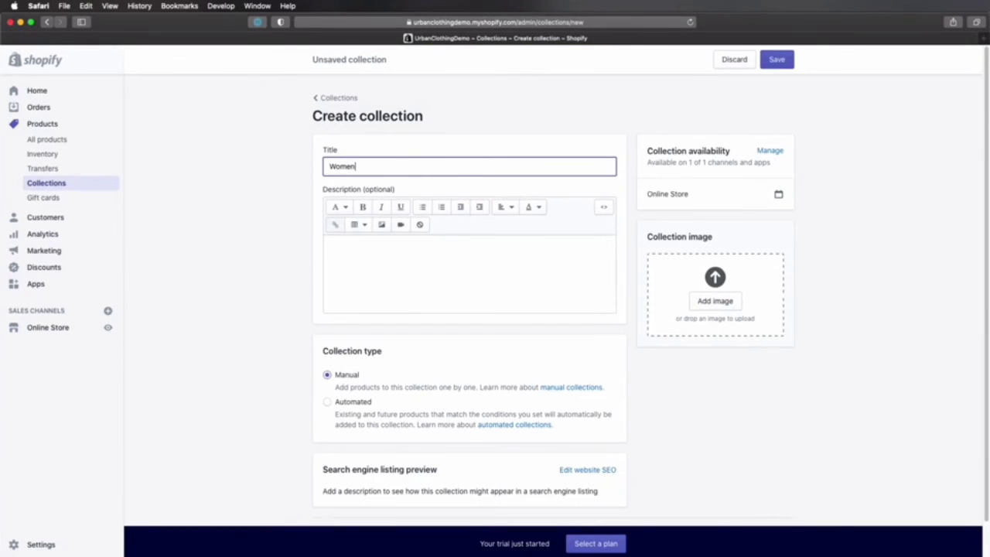
key("Tab")
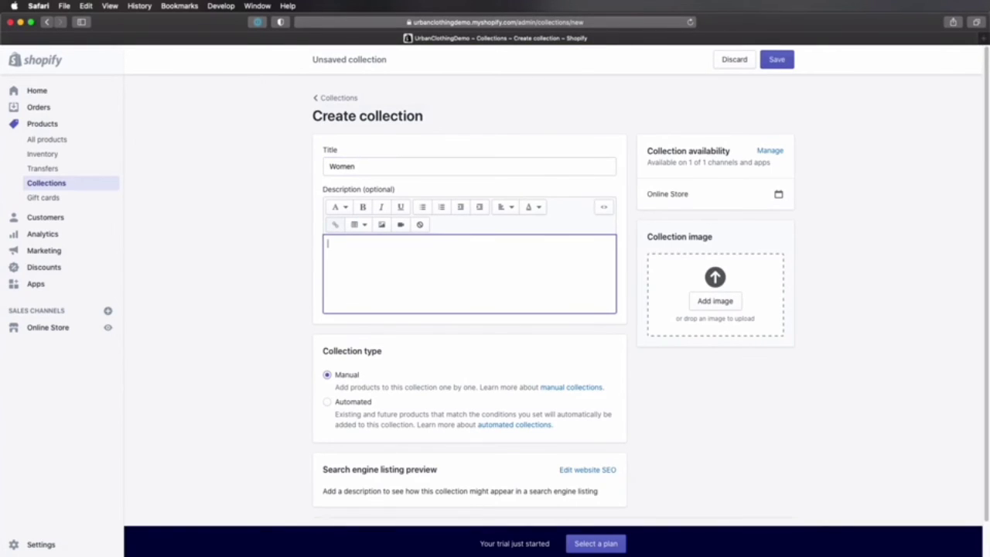
type("Clothes and accessories for women.")
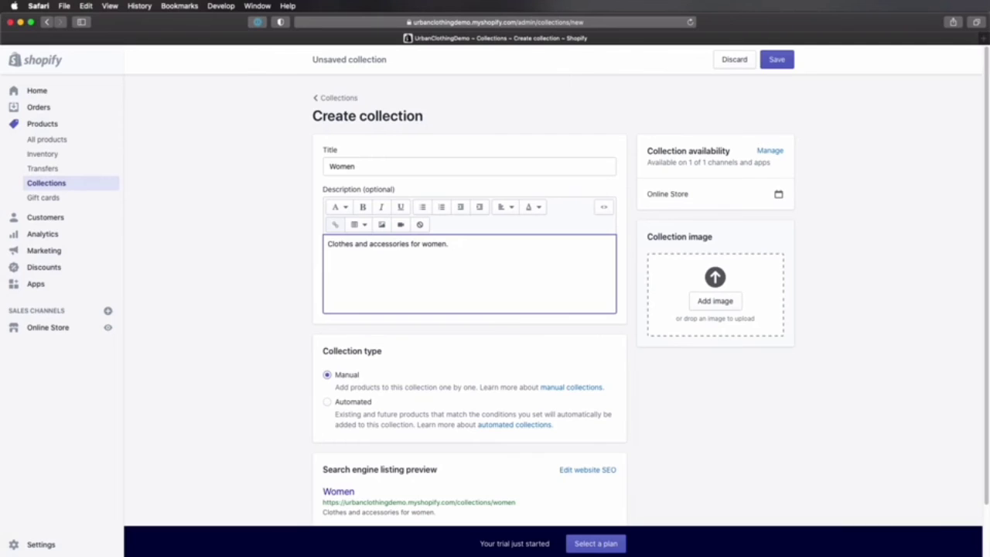
Step: Add category-women.jpg from Finder as the Women collection's image and save the collection
scroll(480, 212, "down", 2)
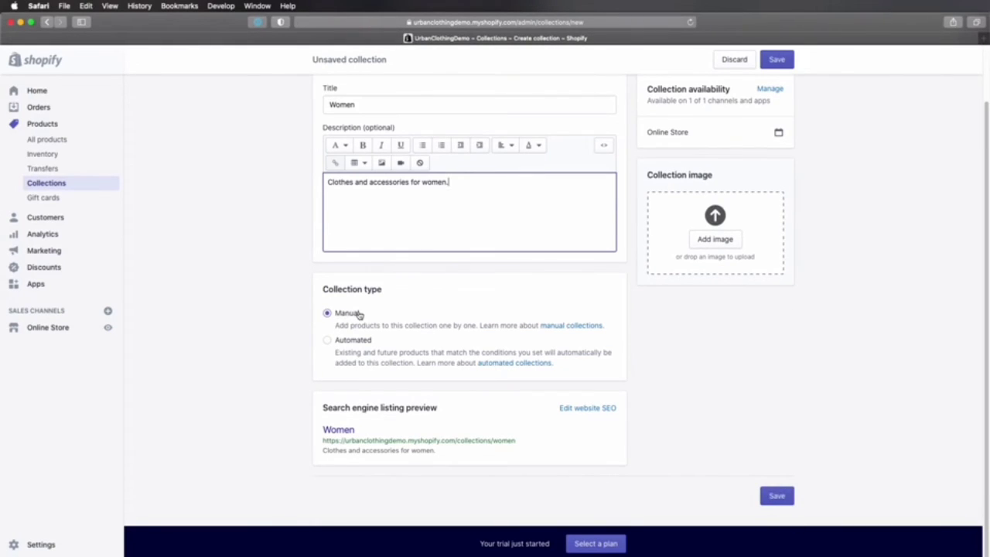
scroll(712, 304, "up", 2)
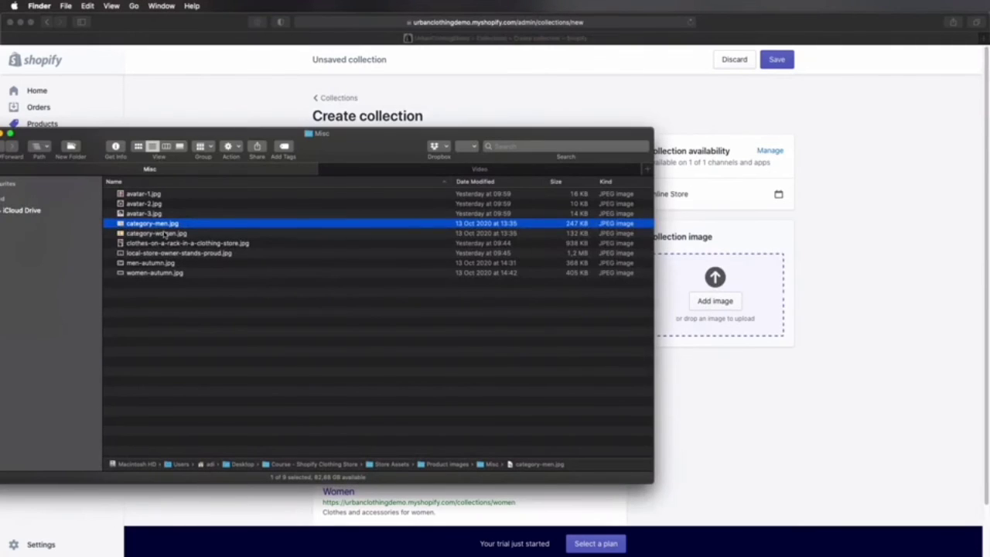
left_click_drag(164, 234, 715, 294)
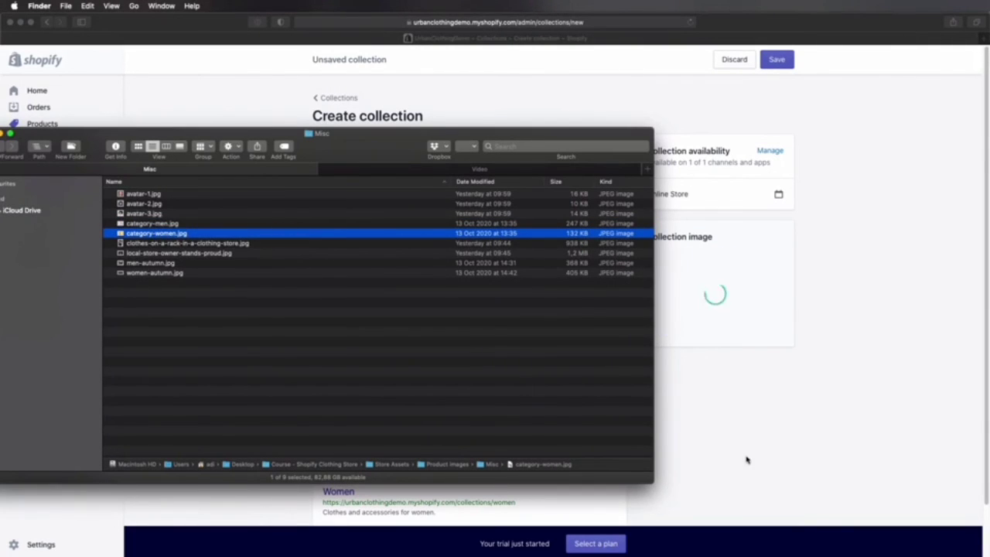
left_click(747, 460)
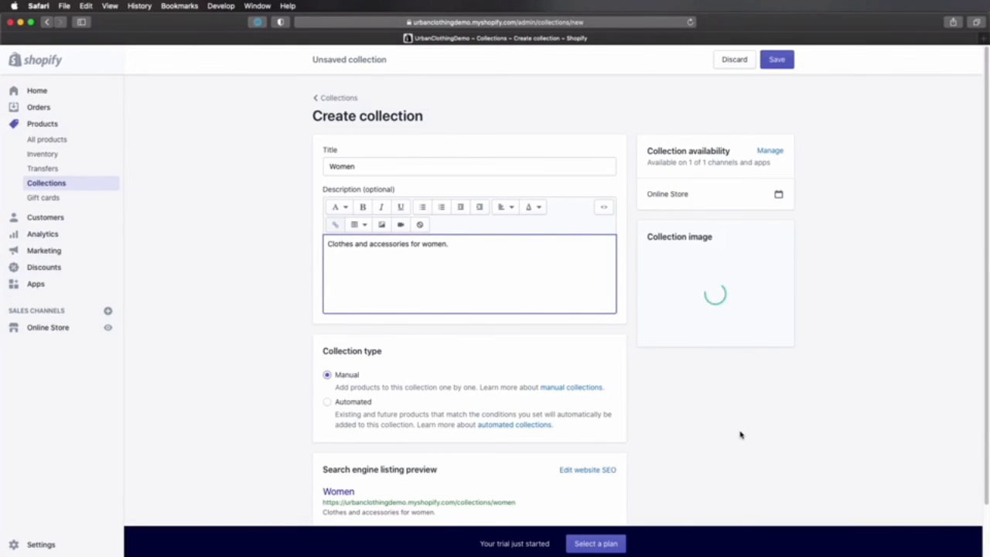
scroll(690, 452, "down", 2)
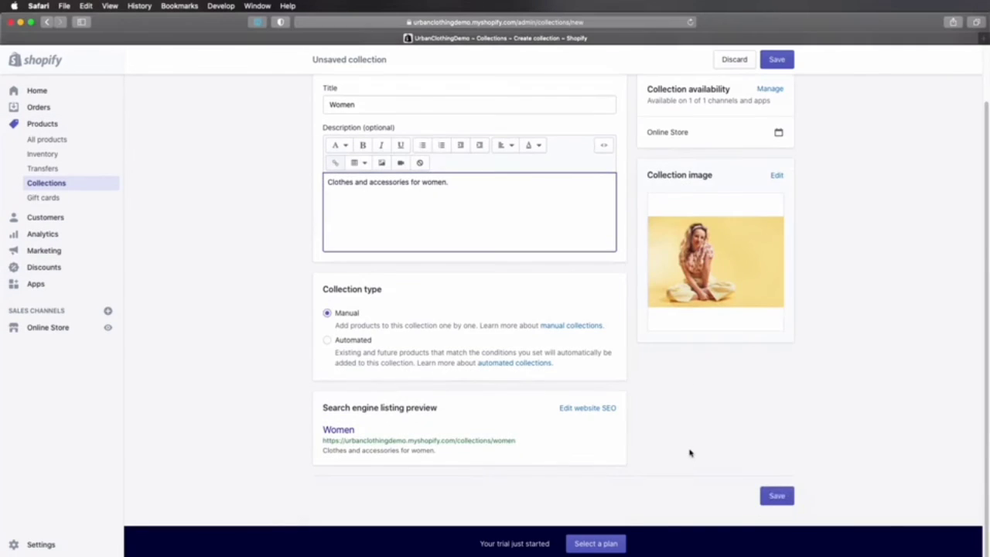
left_click(777, 496)
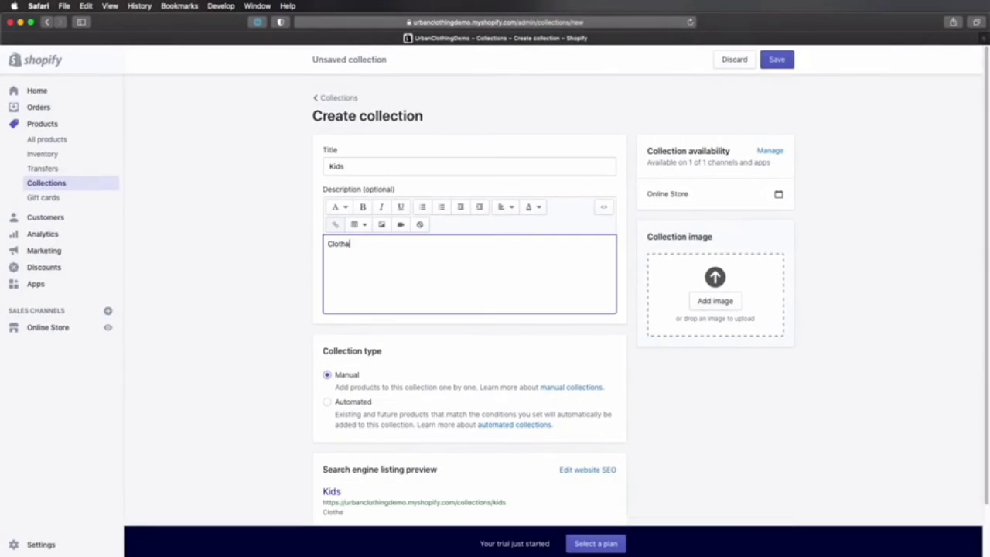
Step: Complete the Kids collection's description as "Clothes for children." and save the collection
type("s for children.")
key("super+s")
Step: Create and save a collection titled Accessories with the description "Accessories for men and women."
type("A")
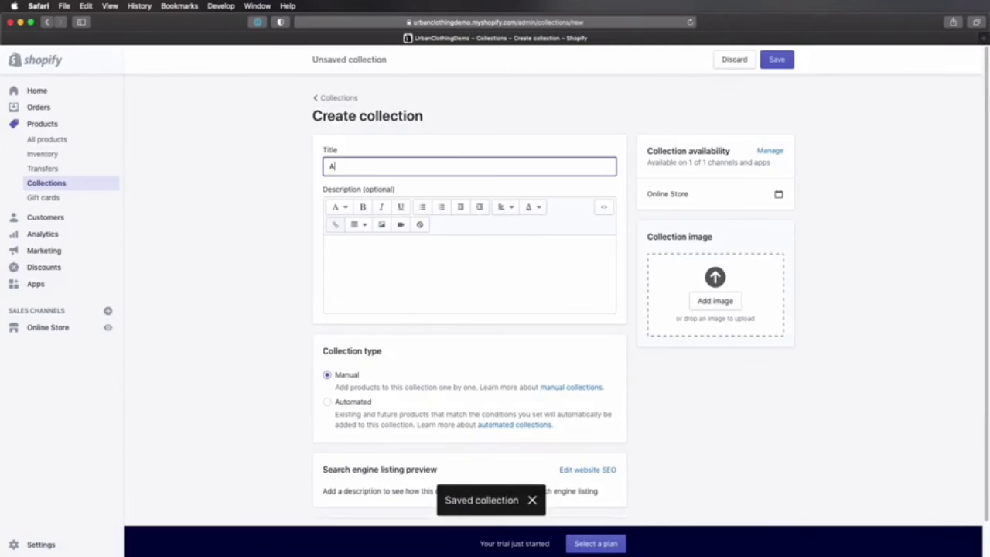
type("ccessories")
left_click(433, 280)
type("Accessories for men and women.")
scroll(433, 280, "down", 3)
left_click(777, 498)
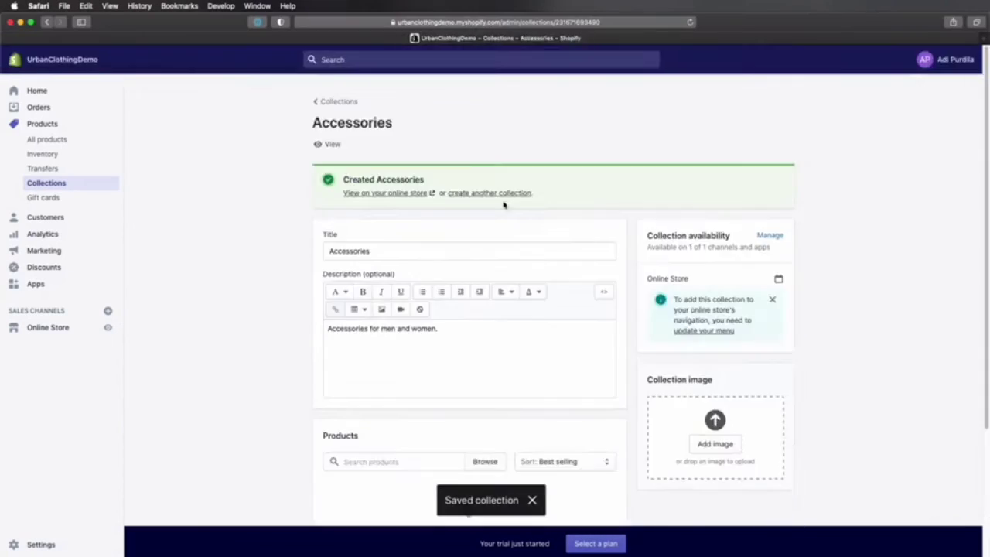
Step: Start another collection titled Autumn for Men with the description "New 2020 autumn season for men."
left_click(489, 193)
type("Autumn for Men")
left_click(487, 291)
type("New 2020 autumn season for")
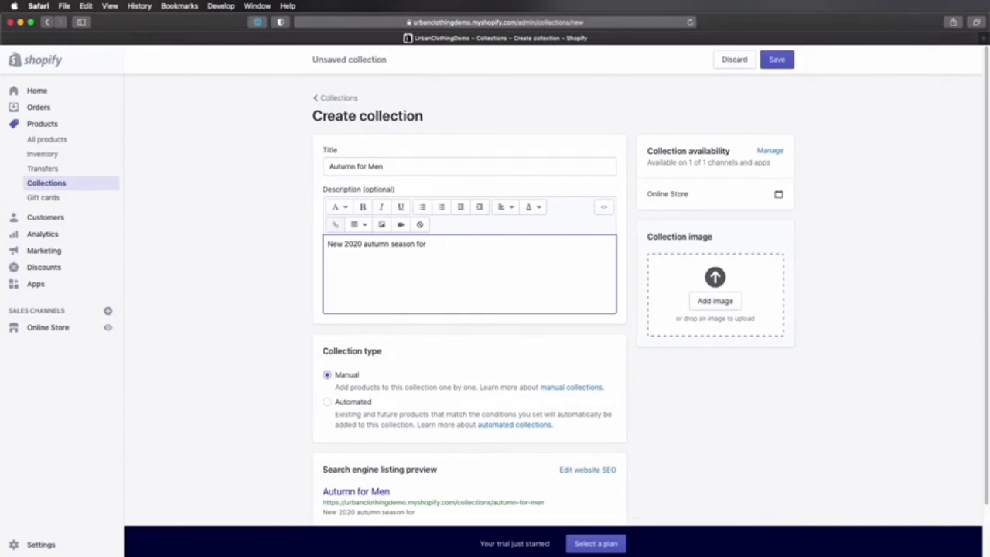
type(" men.")
Step: Add men-autumn.jpg from Finder as the Autumn for Men collection's image and save the collection
left_click(732, 275)
key("Escape")
key("super+Tab")
left_click_drag(157, 262, 715, 298)
left_click(736, 397)
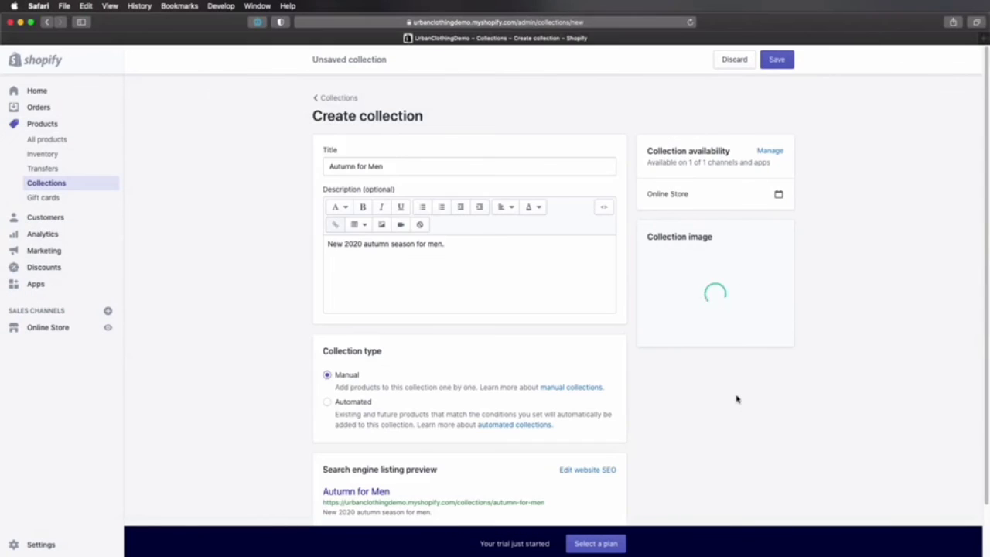
scroll(737, 399, "down", 3)
left_click(777, 496)
Step: Start another collection titled Autumn for Women with the description "New 2020 autumn season for women."
left_click(490, 194)
left_click(487, 166)
type("Autumn for Women")
left_click(487, 274)
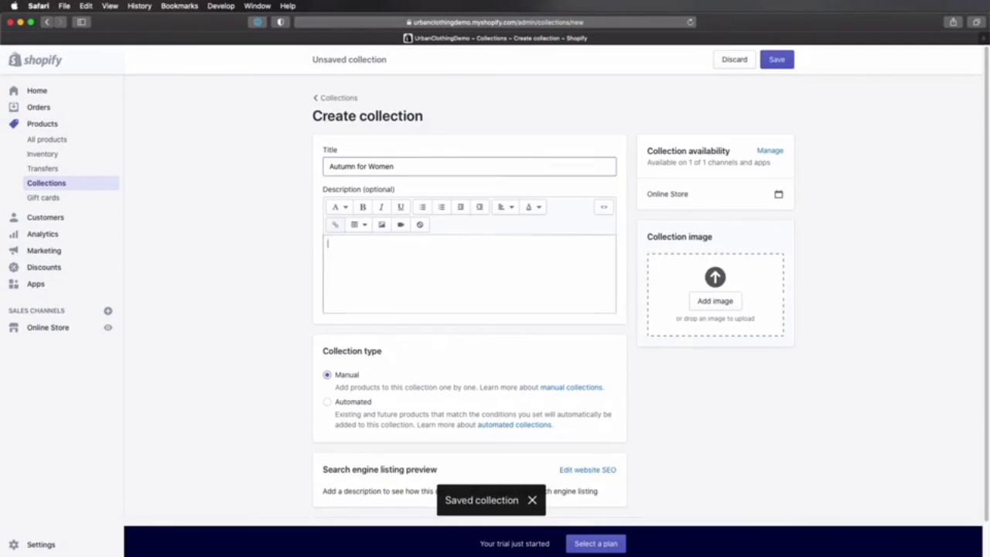
type("New 2020 autumn season for women.")
Step: Add women-autumn.jpg from Finder as the Autumn for Women collection's image and save the collection
key("super+Tab")
left_click_drag(154, 273, 715, 299)
left_click(740, 406)
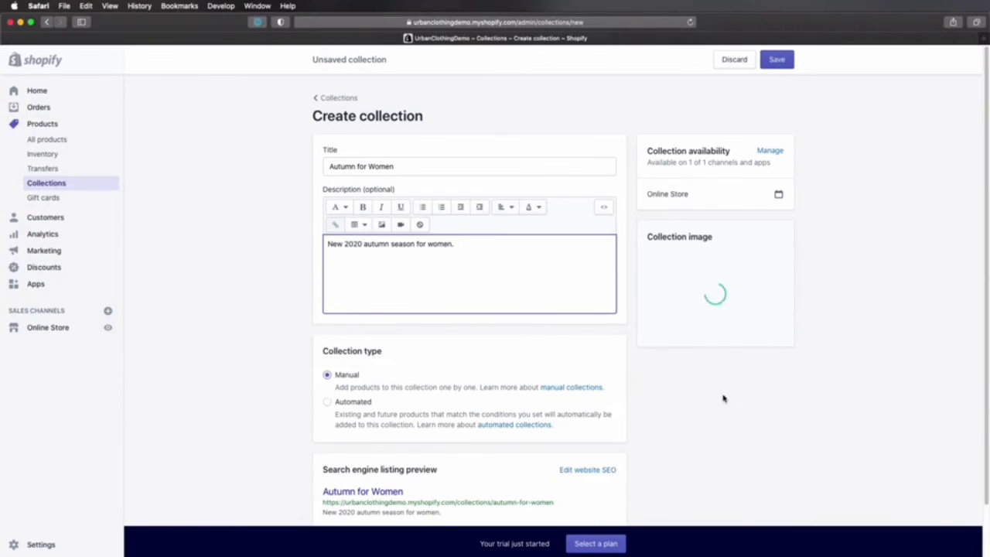
left_click(777, 60)
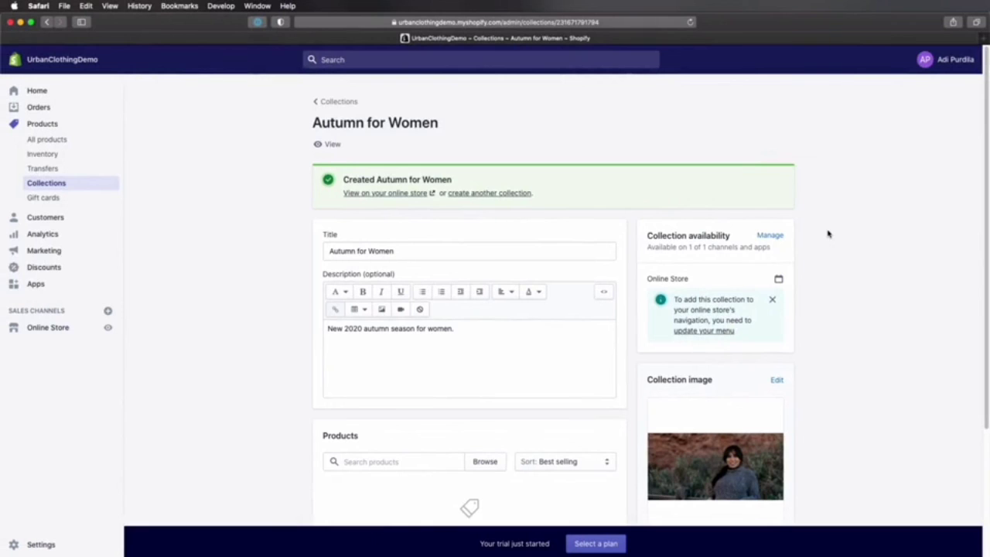
Step: Open the Accessories collection from the collections list, check its image section and go back to the list
left_click(340, 103)
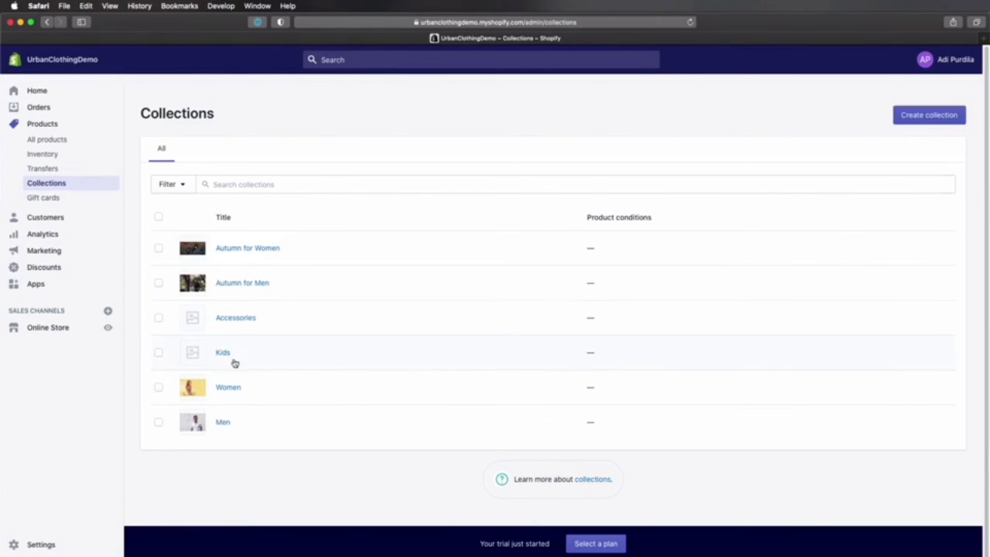
left_click(236, 318)
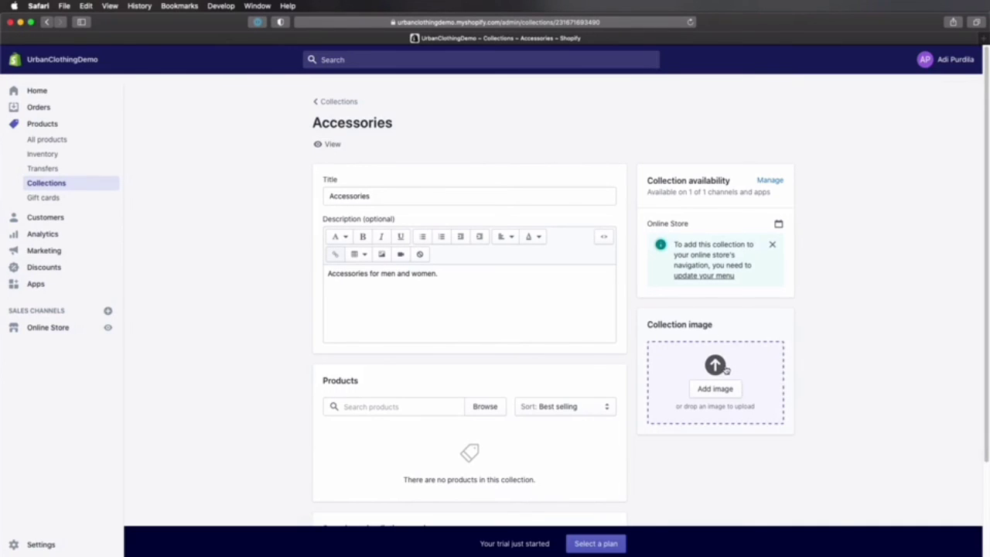
key("super+[")
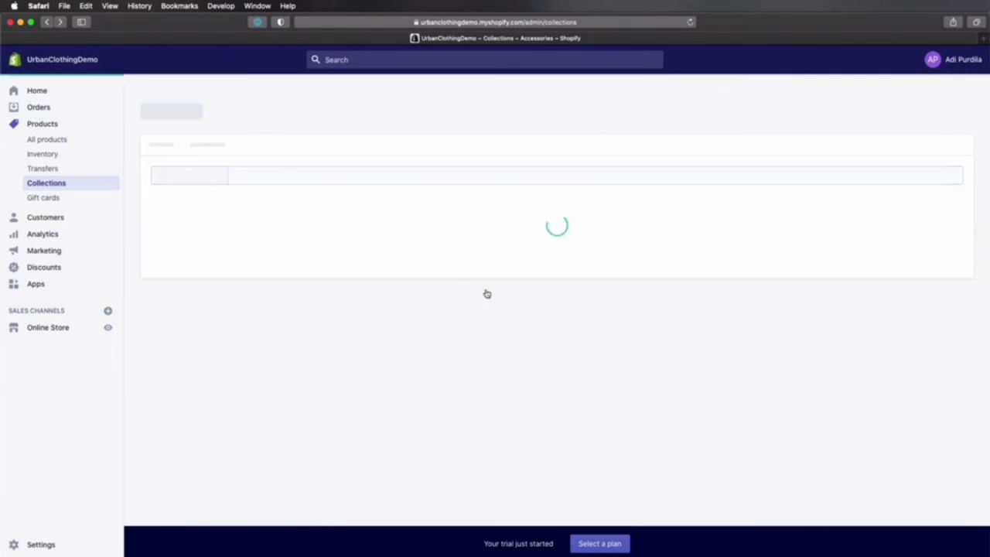